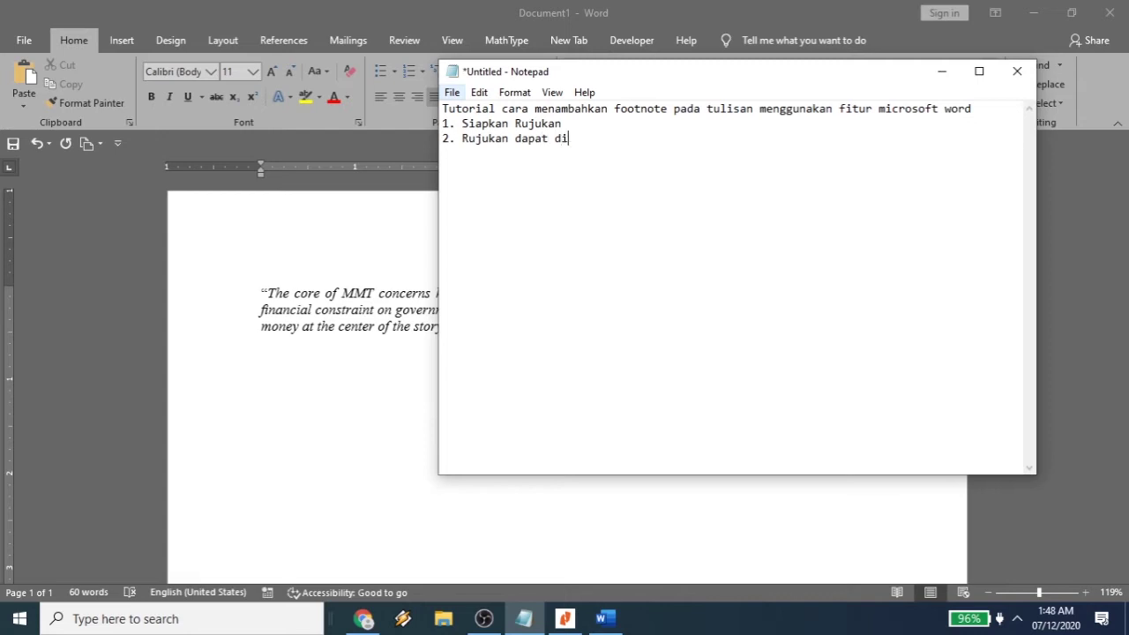
Complete note line 2 as "Rujukan dapat dicari pada laman Google Scholar" and switch to Chrome to show the Google Scholar results.
{"action": "key", "text": "BackSpace"}
{"action": "type", "text": "cari pada laman Google Scholar"}
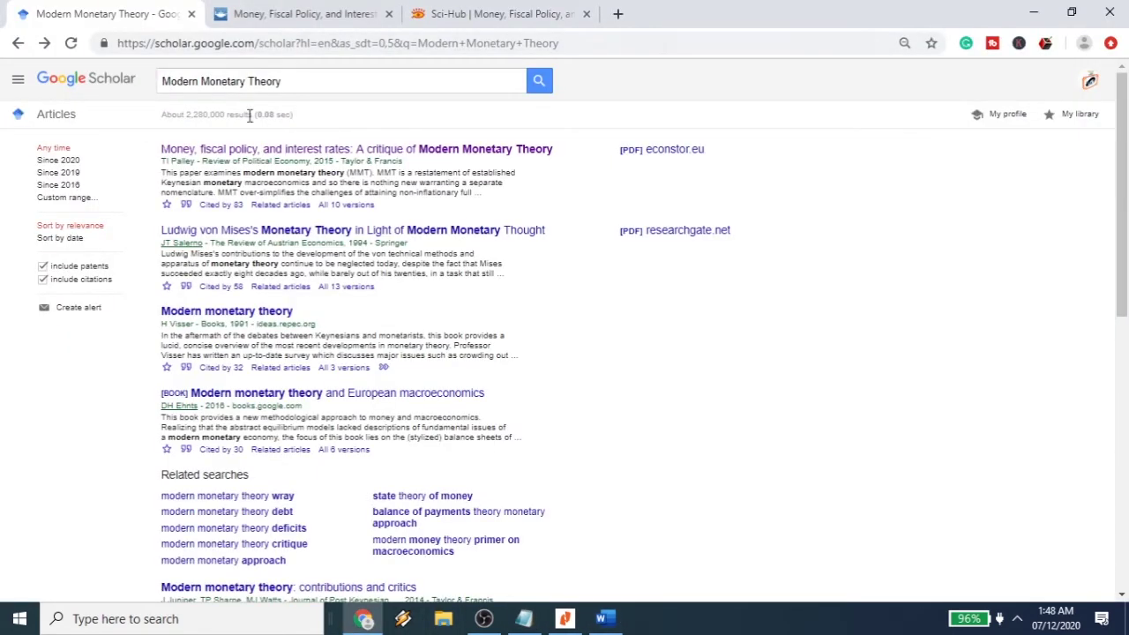
{"action": "left_click", "coordinate": [364, 619]}
Switch to Notepad and add the line "3. Download Rujukan dapat didownload pada laman Sci-hub.tw".
{"action": "left_click", "coordinate": [524, 619]}
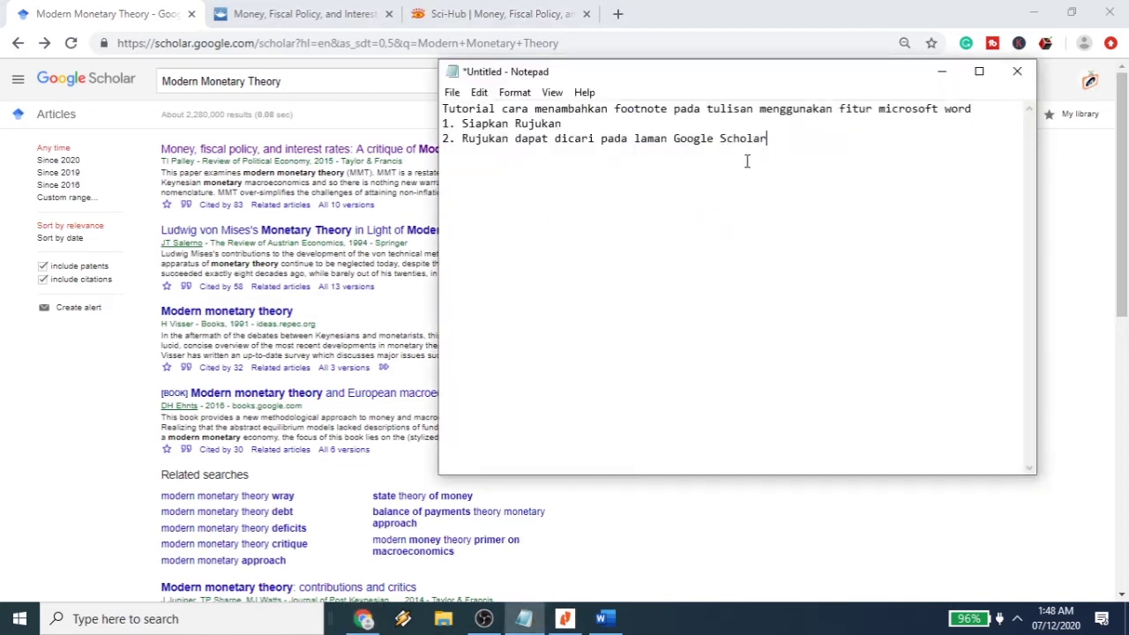
{"action": "type", "text": "wnload Ruju"}
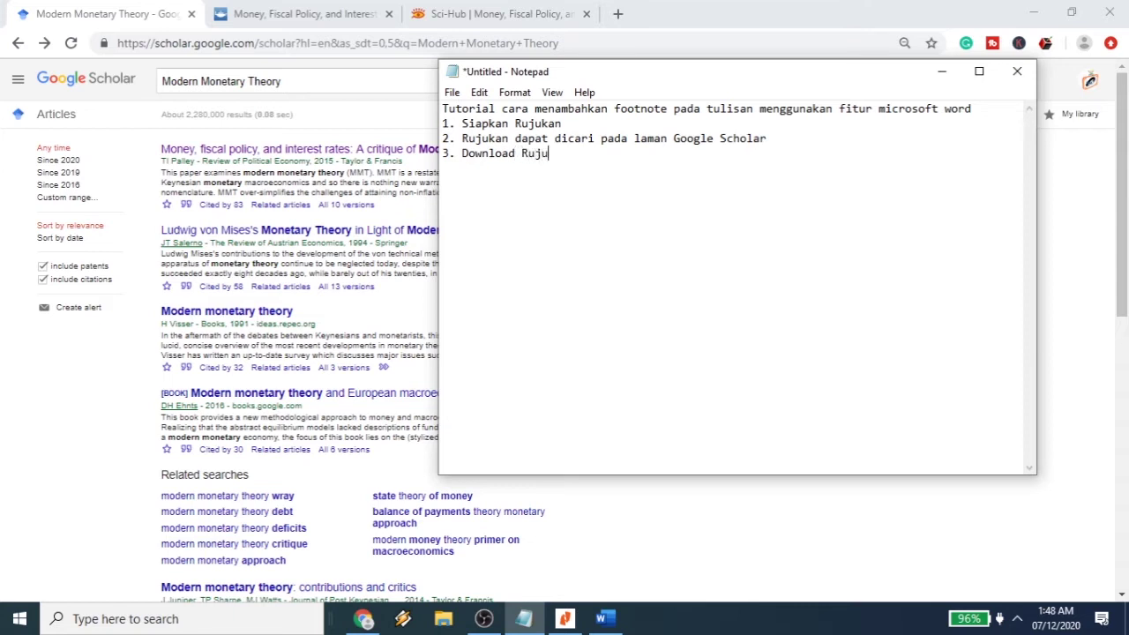
{"action": "type", "text": "kan dapat didownload pada la"}
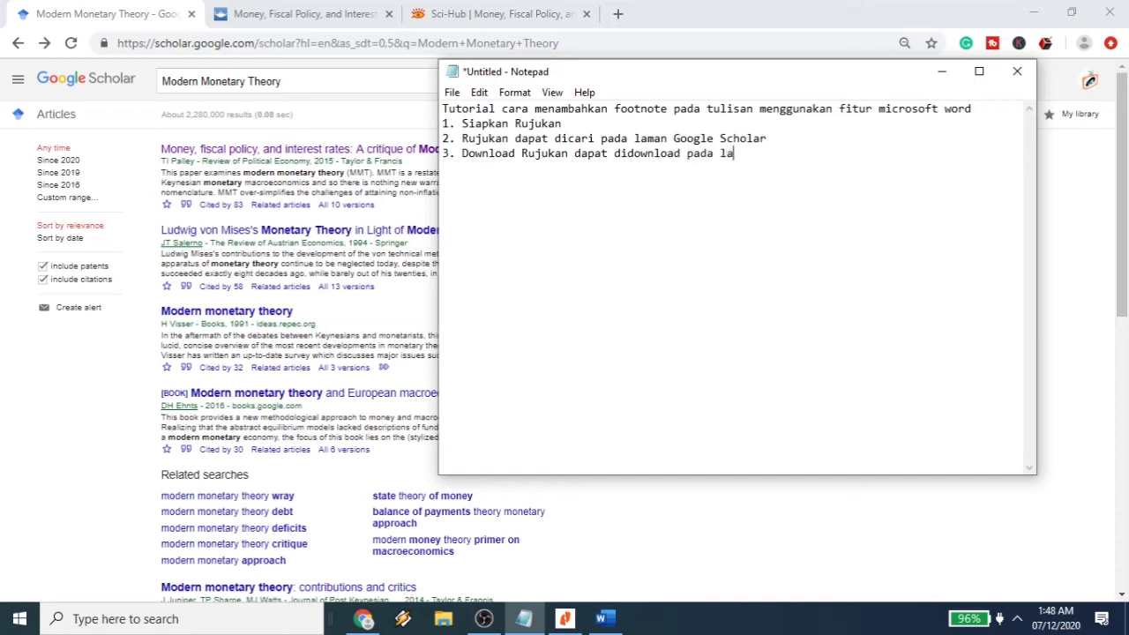
{"action": "type", "text": "man Sci-hub.tw"}
Look over the title page and introduction of the Modern Monetary Theory article on Sci-Hub in Chrome.
{"action": "left_click", "coordinate": [479, 12]}
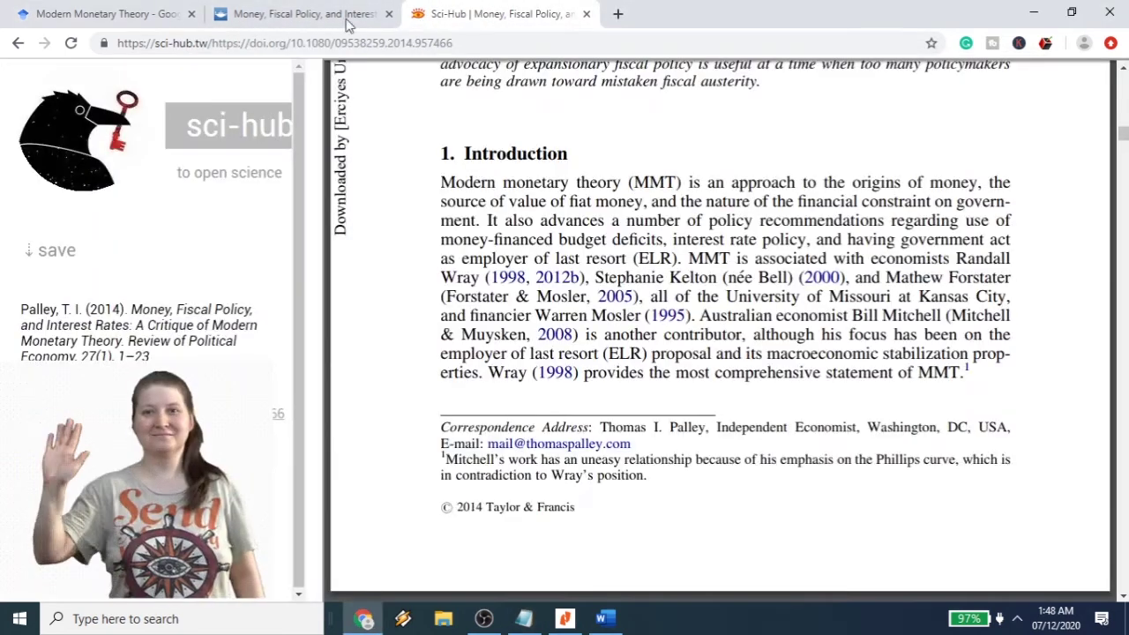
{"action": "scroll", "coordinate": [379, 353], "scroll_direction": "up", "scroll_amount": 5}
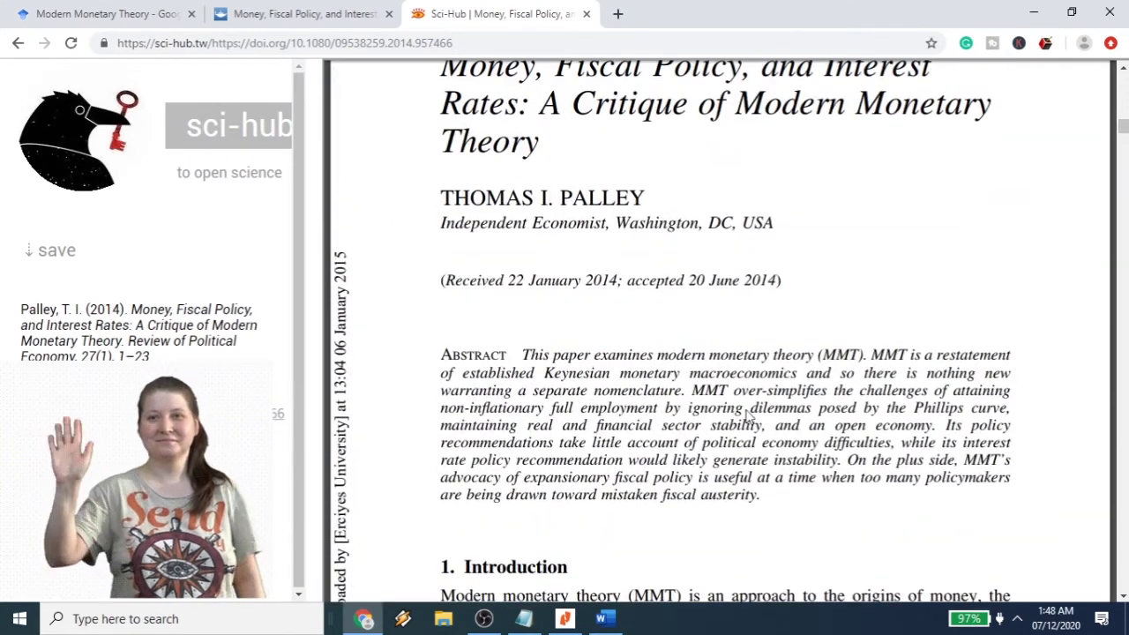
{"action": "scroll", "coordinate": [618, 573], "scroll_direction": "down", "scroll_amount": 5}
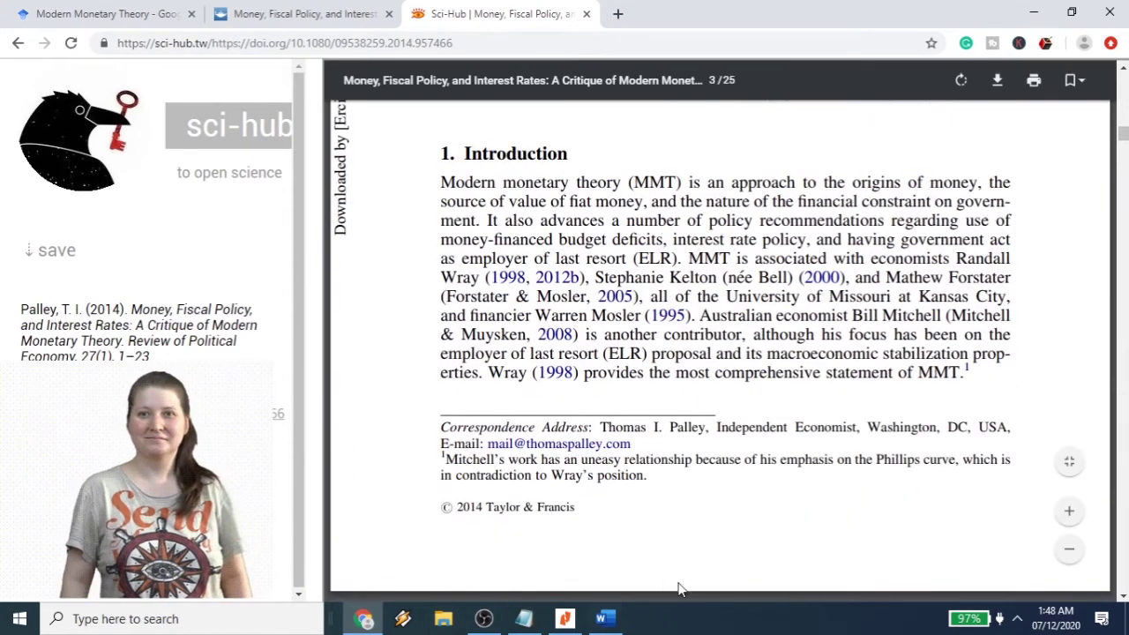
{"action": "scroll", "coordinate": [613, 542], "scroll_direction": "down", "scroll_amount": 1}
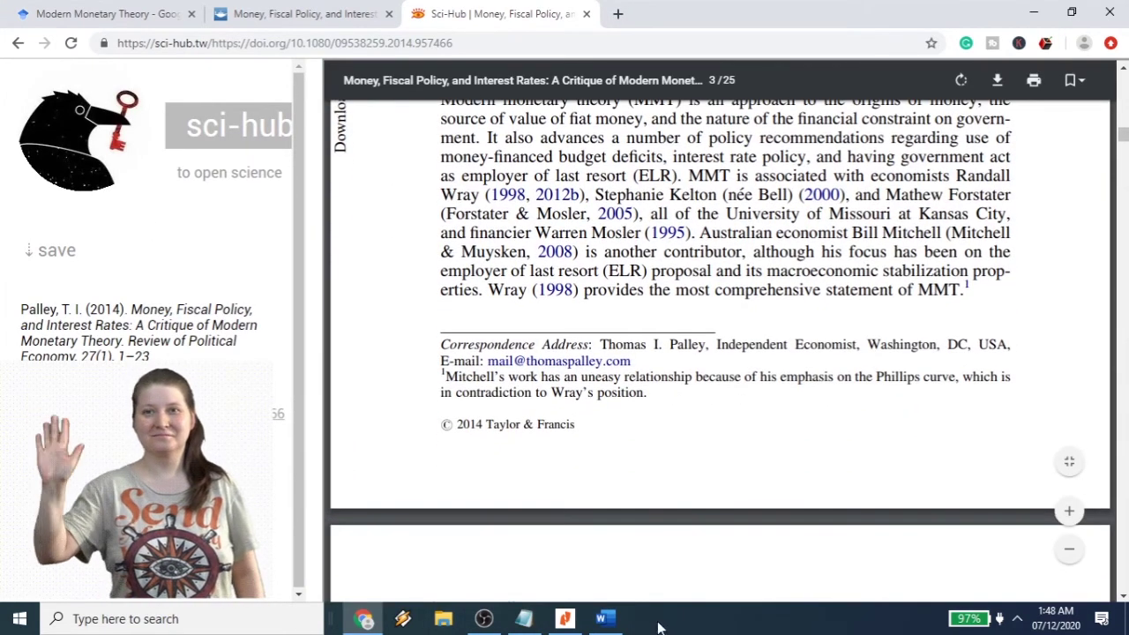
{"action": "left_click", "coordinate": [604, 620]}
{"action": "left_click", "coordinate": [604, 620]}
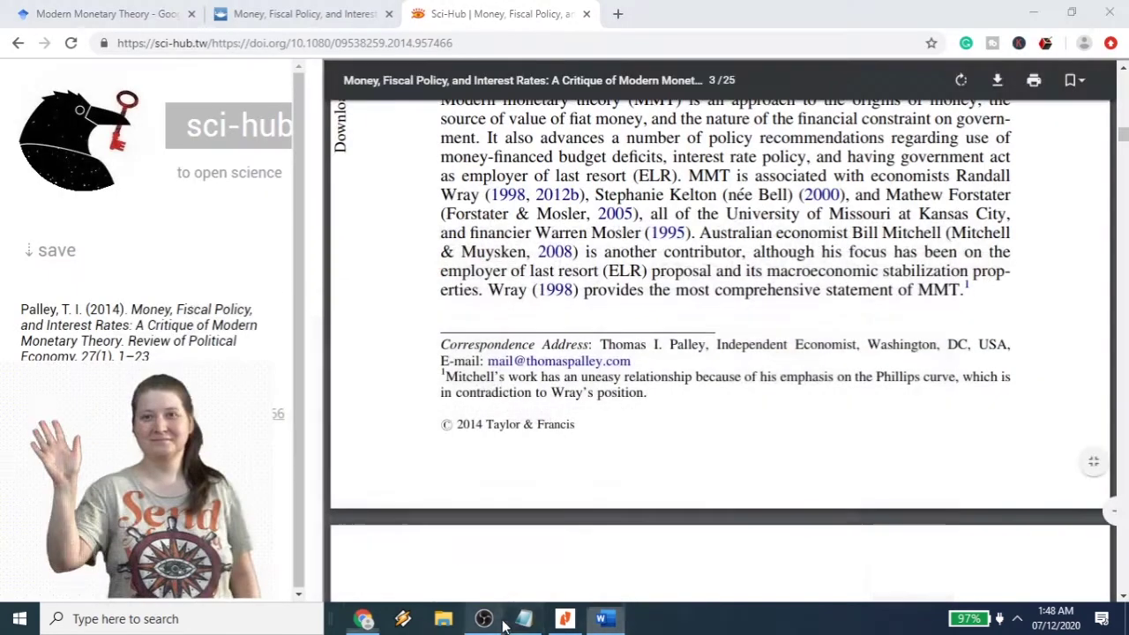
Switch to Notepad and add the line "4. Setelah itu buat footnote" to the notes.
{"action": "left_click", "coordinate": [524, 618]}
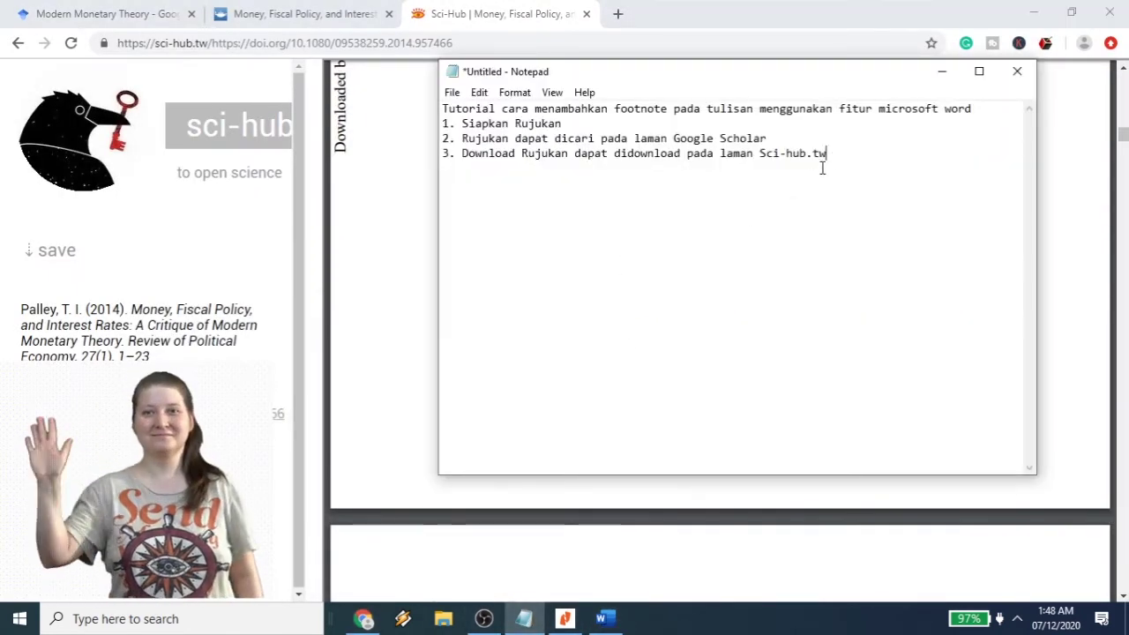
{"action": "key", "text": "Return"}
{"action": "type", "text": "4. Setelah it"}
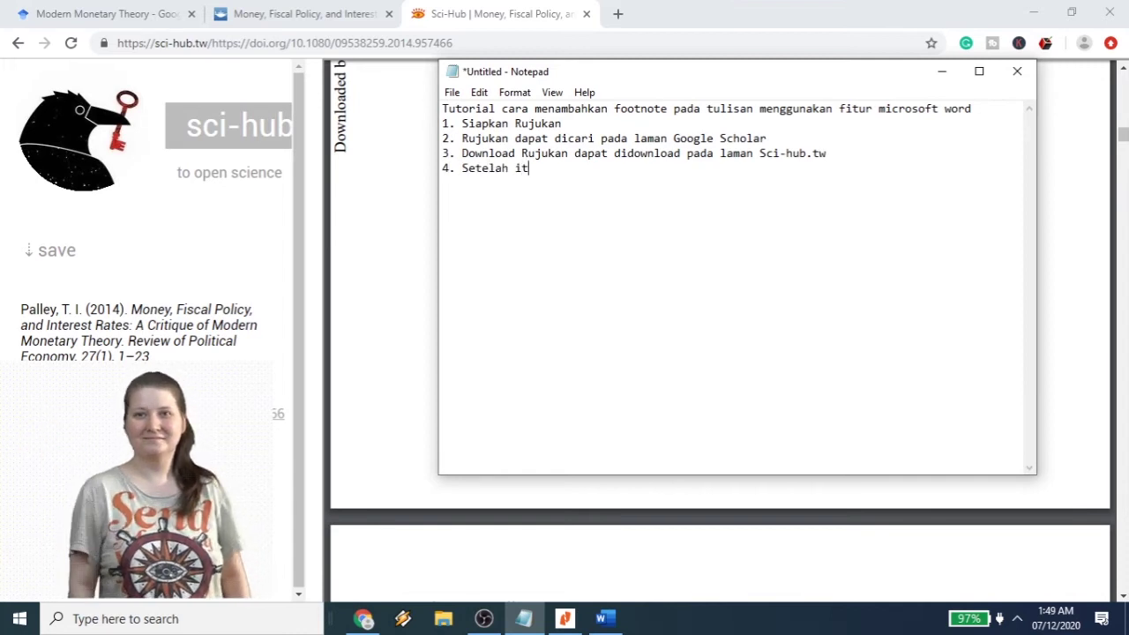
{"action": "type", "text": "u buat foo"}
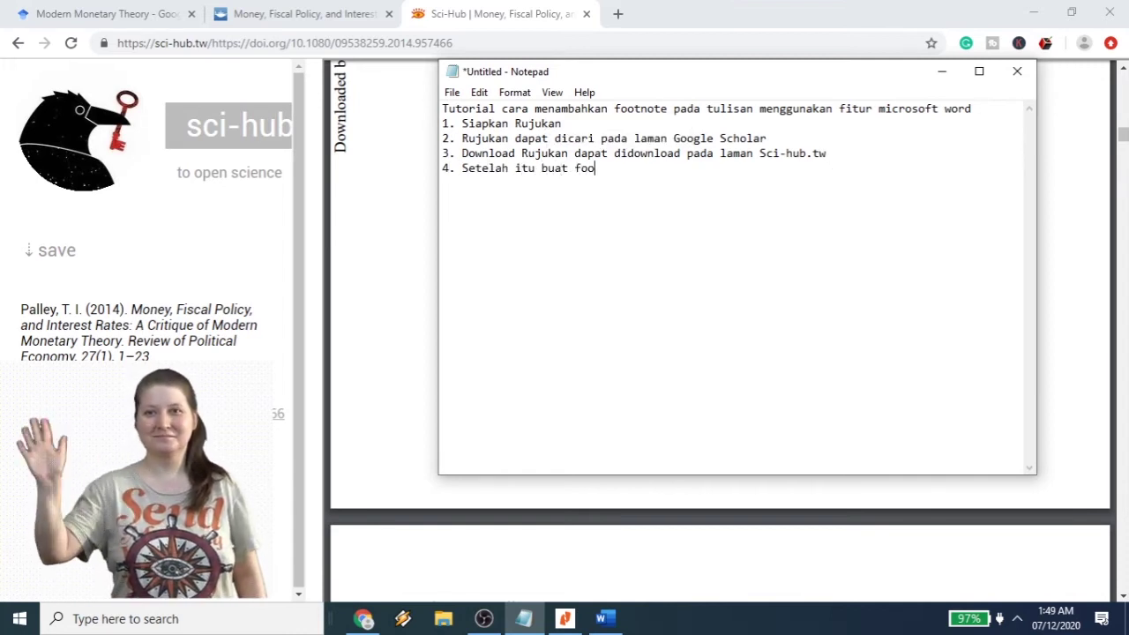
{"action": "type", "text": "tnote"}
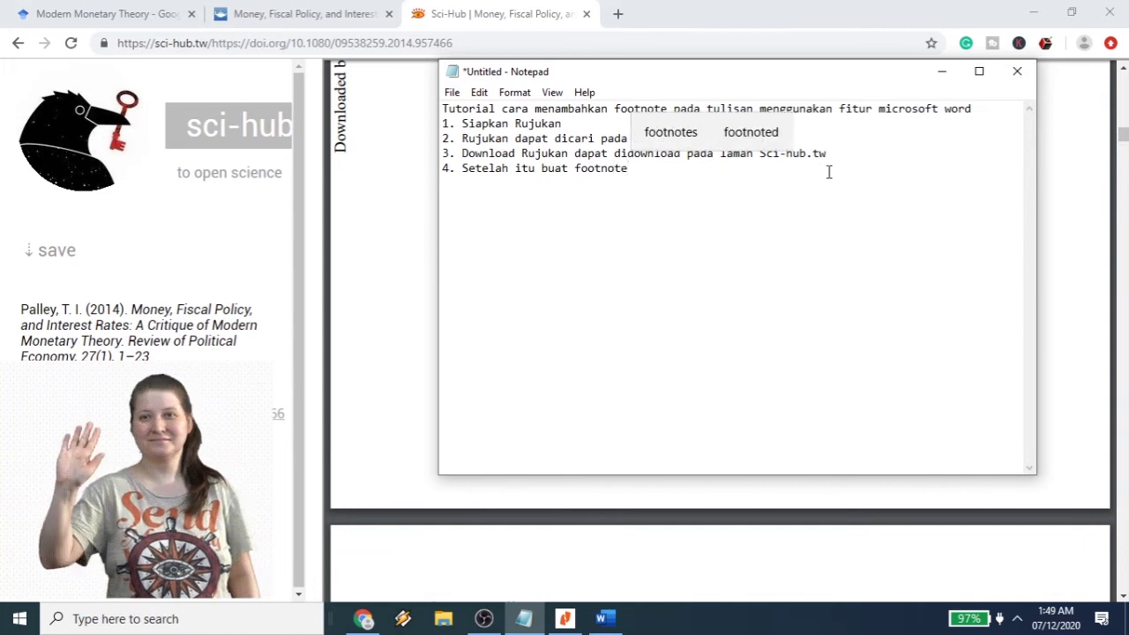
Switch to Word and delete the existing footnote reference at the end of the MMT quotation.
{"action": "left_click", "coordinate": [604, 619]}
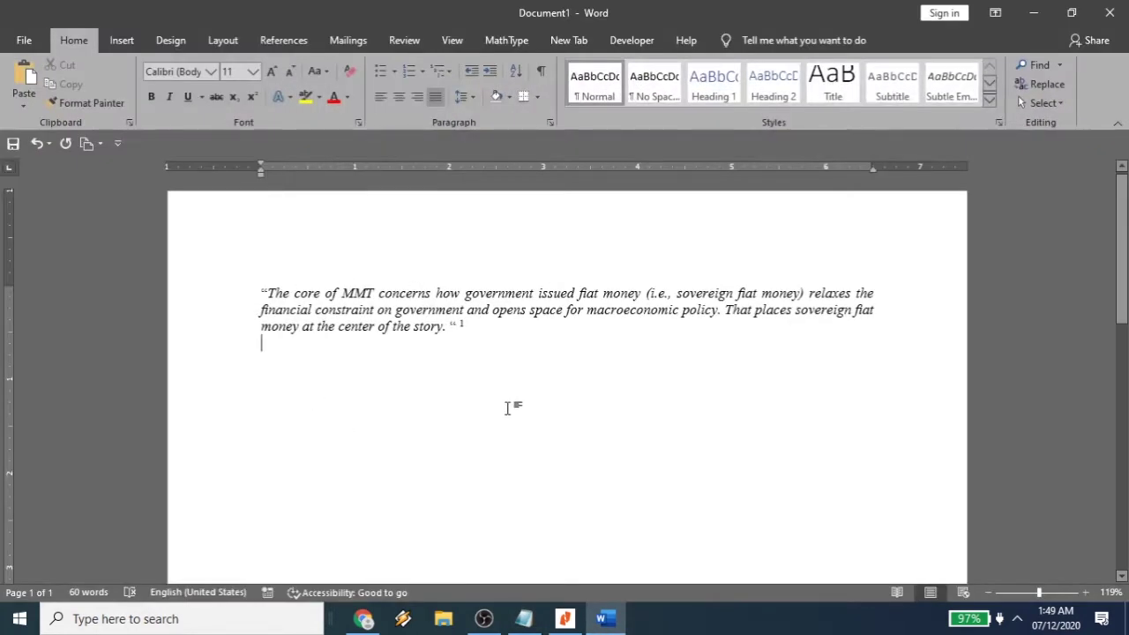
{"action": "left_click", "coordinate": [485, 332]}
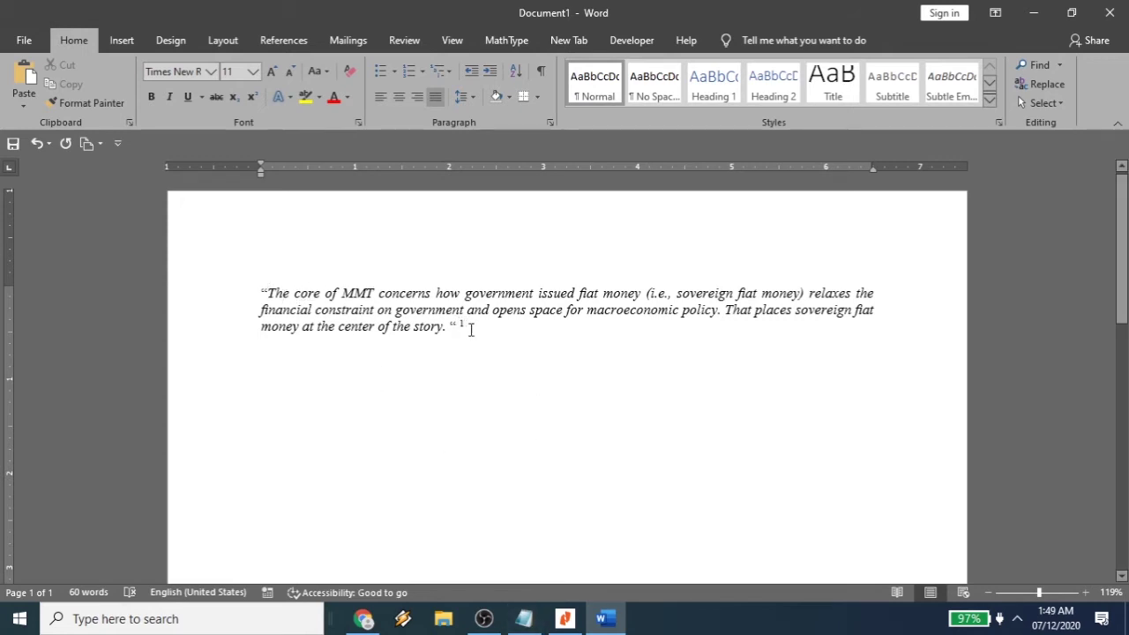
{"action": "key", "text": "BackSpace"}
{"action": "key", "text": "BackSpace"}
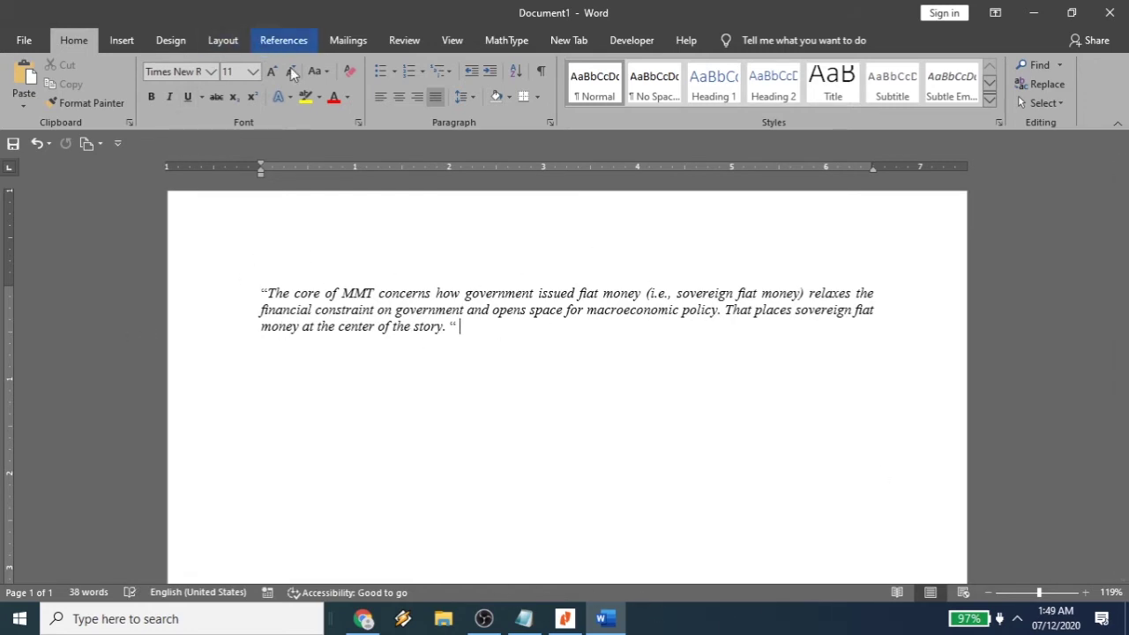
Switch to Notepad and add the line "5. Menu References -> Footnote" to the notes.
{"action": "left_click", "coordinate": [524, 618]}
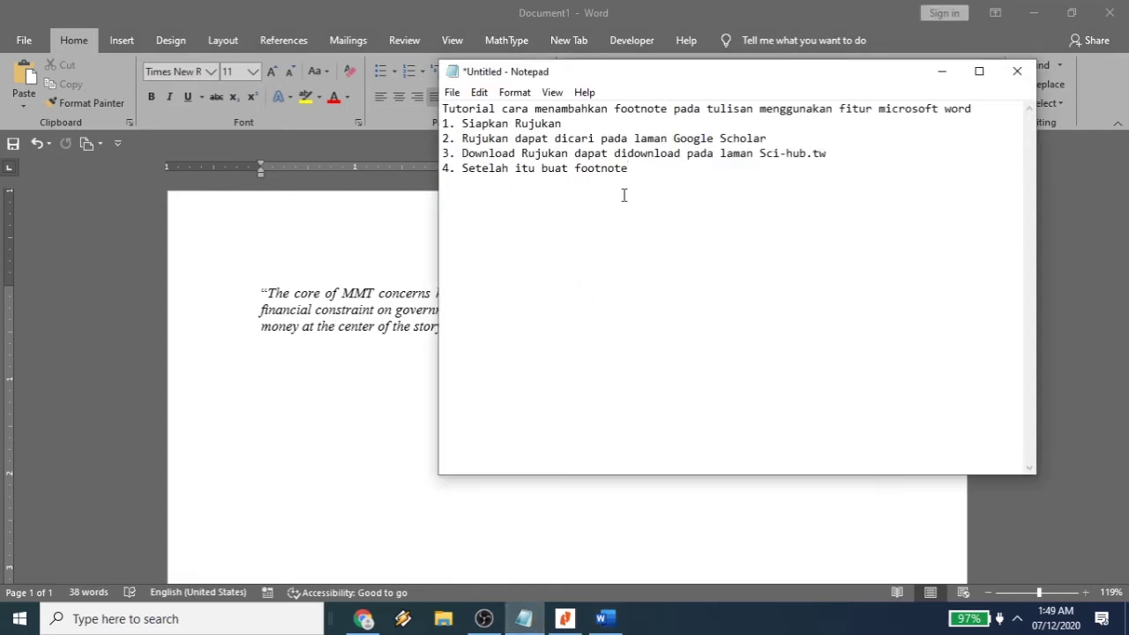
{"action": "key", "text": "Return"}
{"action": "type", "text": "5. Menu Refe"}
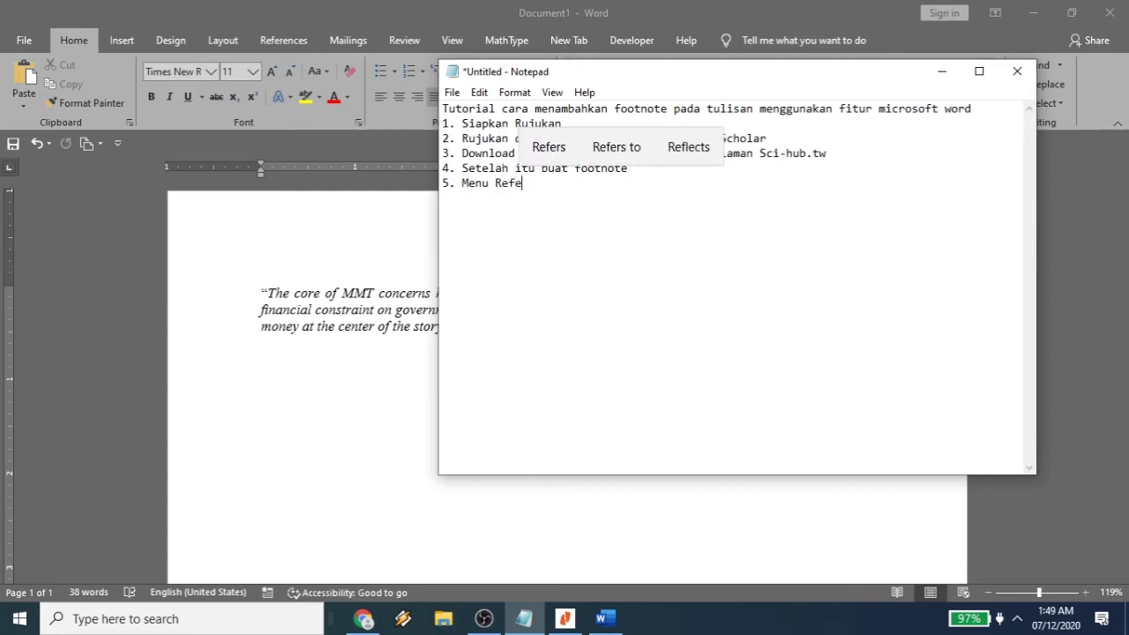
{"action": "type", "text": "rences -> Footnote"}
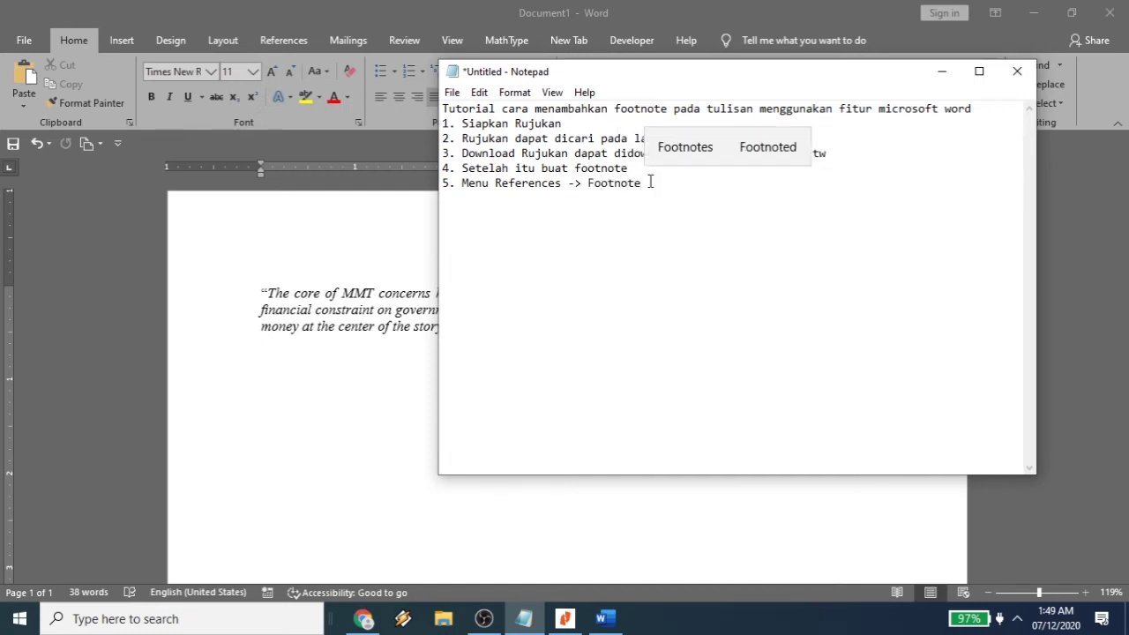
Display the footnote commands in Word, then extend note line 5 in Notepad with "-> Insert Footnote".
{"action": "left_click", "coordinate": [358, 17]}
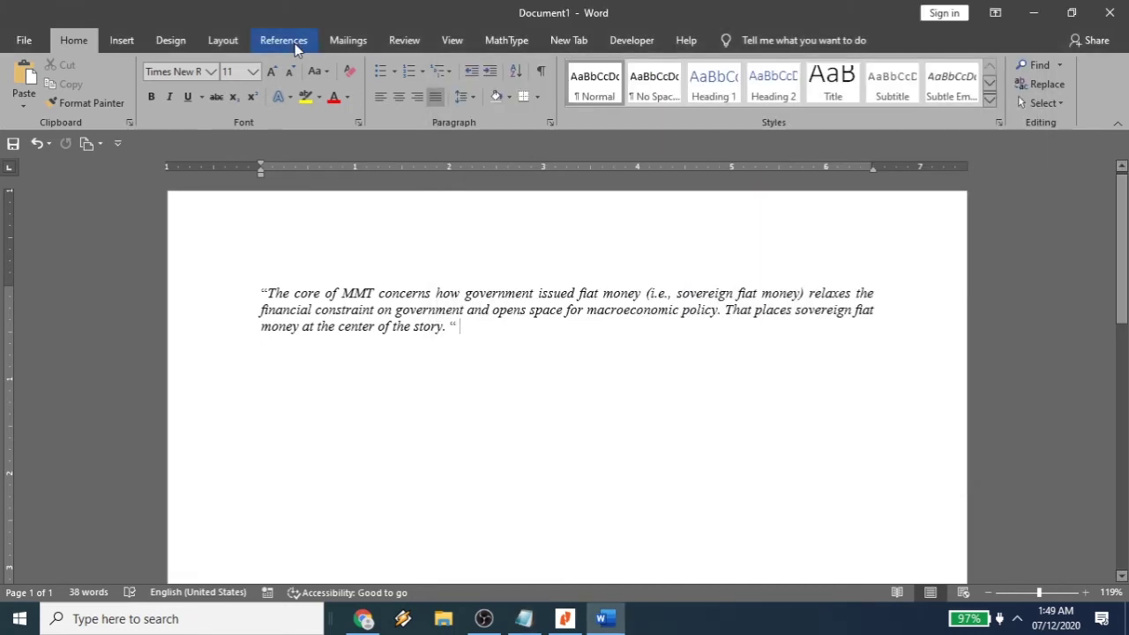
{"action": "left_click", "coordinate": [280, 40]}
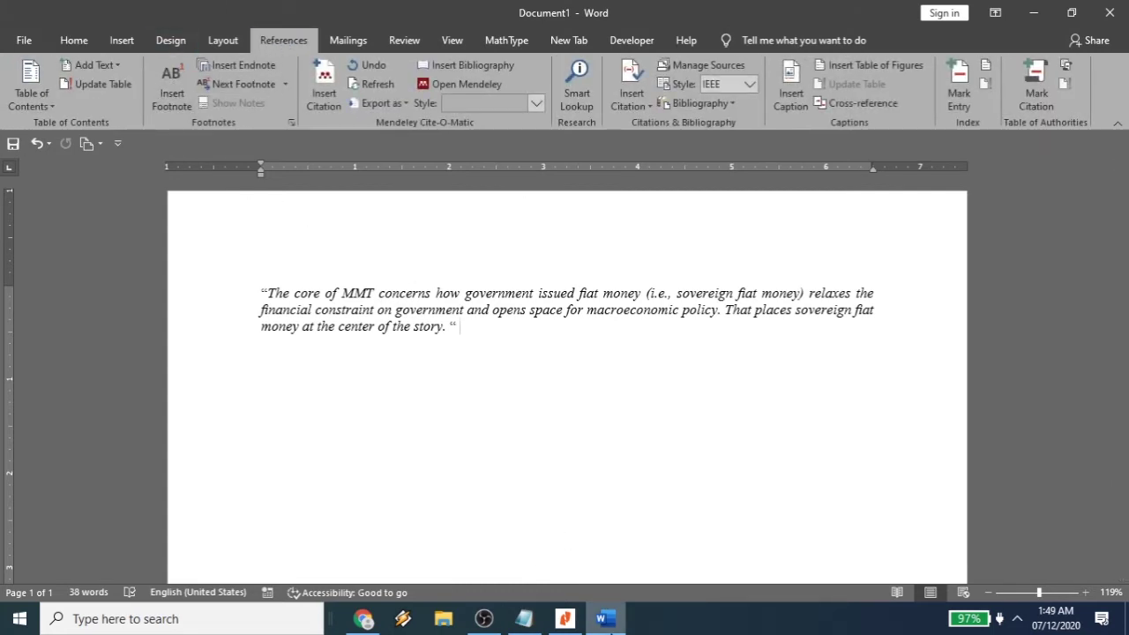
{"action": "left_click", "coordinate": [540, 613]}
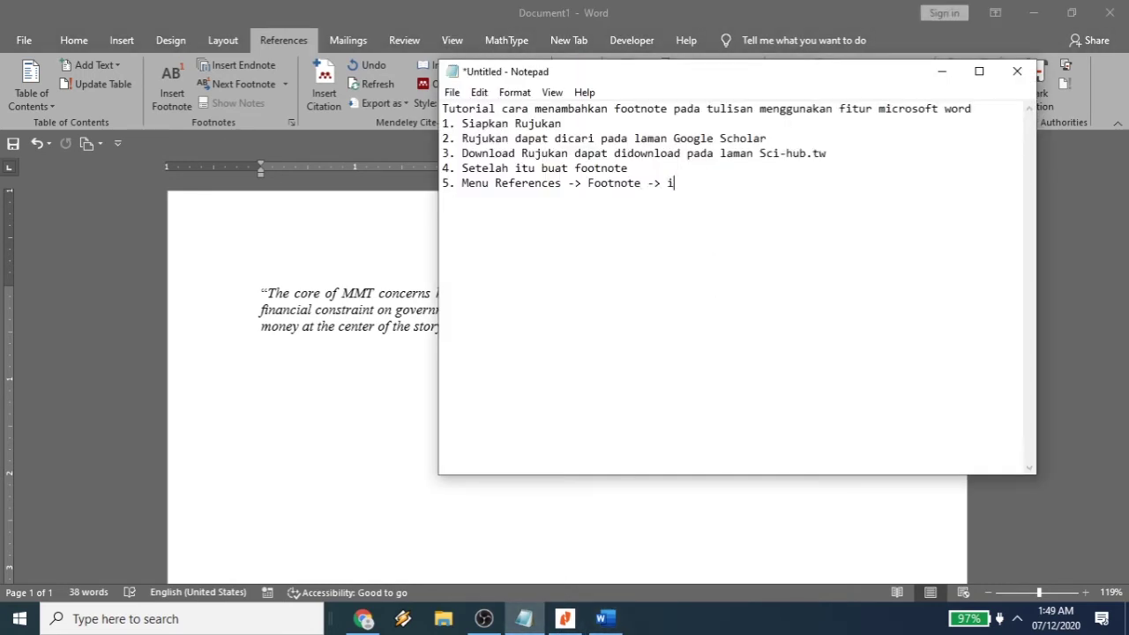
{"action": "type", "text": "n"}
{"action": "key", "text": "BackSpace"}
{"action": "type", "text": "Inste"}
{"action": "key", "text": "BackSpace"}
{"action": "key", "text": "BackSpace"}
{"action": "type", "text": "ert Footnote"}
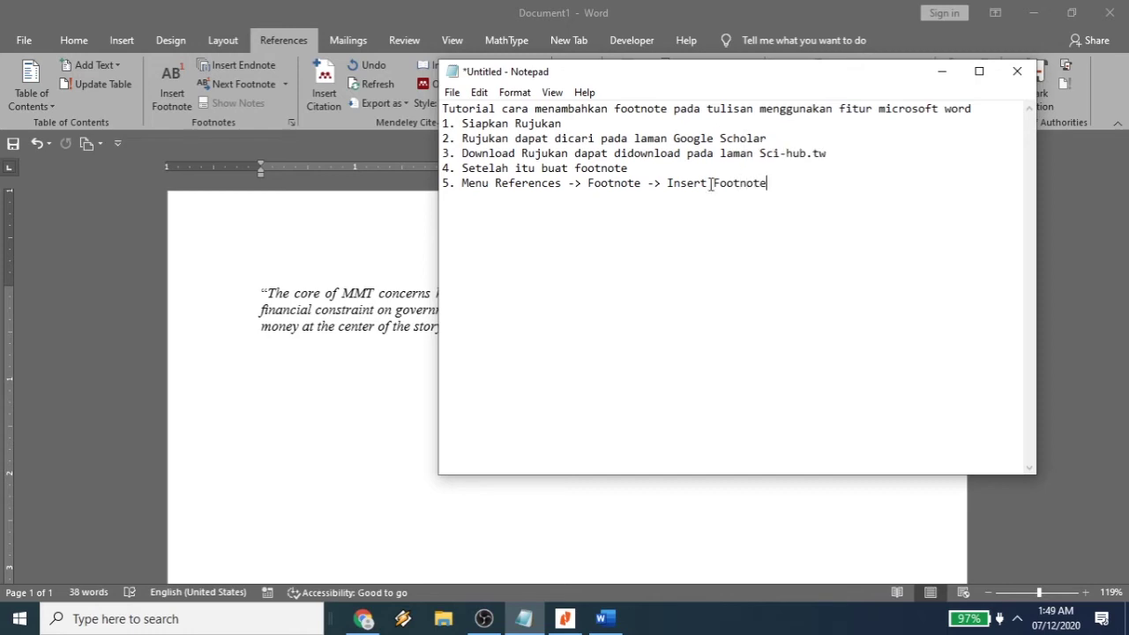
Insert a new footnote at the end of the MMT quotation in the Word document.
{"action": "left_click", "coordinate": [365, 339]}
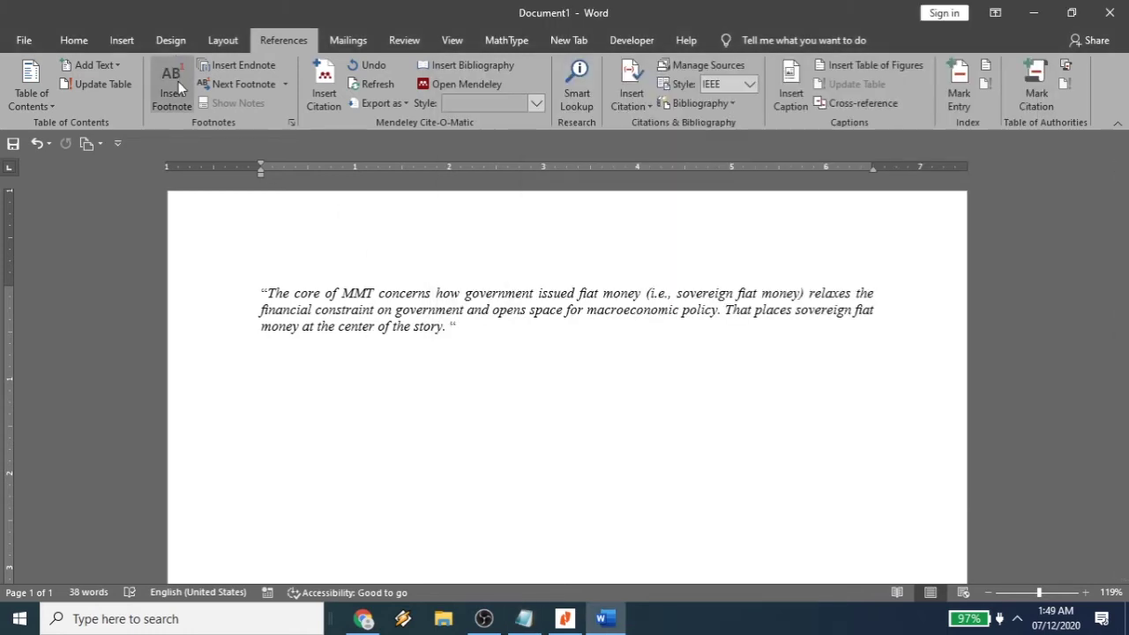
{"action": "left_click", "coordinate": [173, 84]}
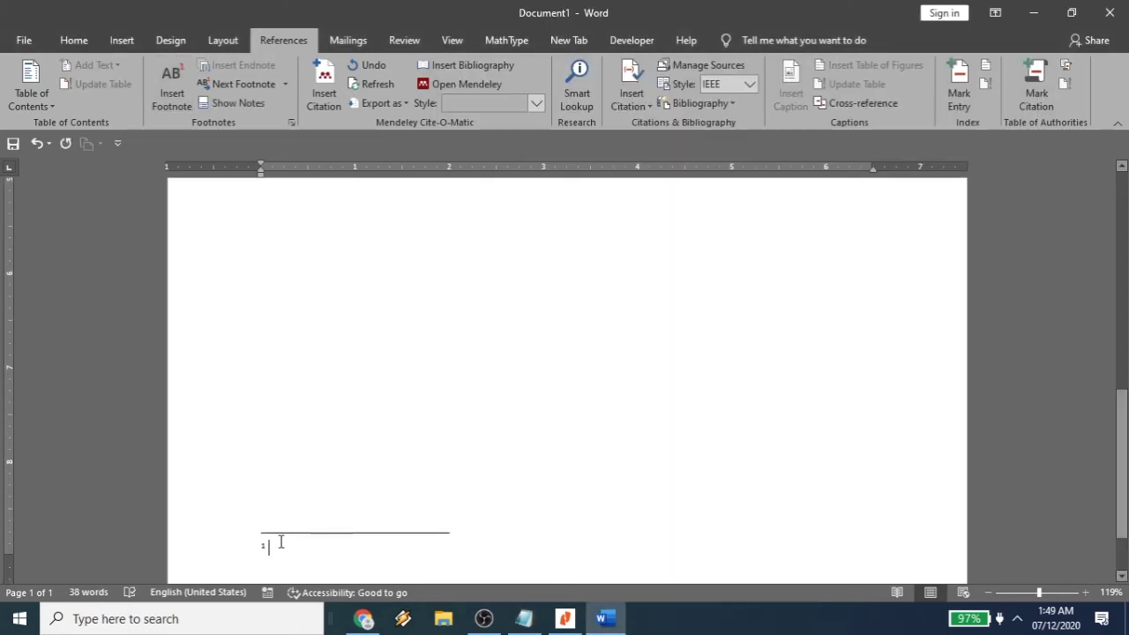
Switch to Notepad and add the line "6. Masukan sumber rujukan" to the notes.
{"action": "left_click", "coordinate": [524, 619]}
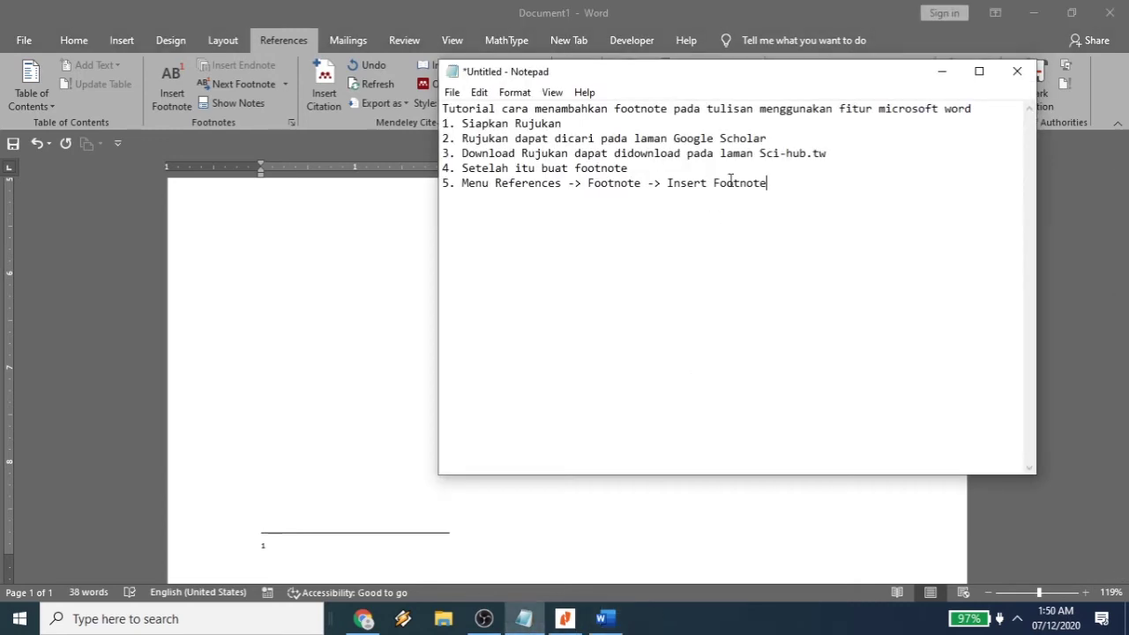
{"action": "type", "text": "Mauka"}
{"action": "key", "text": "BackSpace"}
{"action": "key", "text": "BackSpace"}
{"action": "key", "text": "BackSpace"}
{"action": "type", "text": "sukan sumber rujukan"}
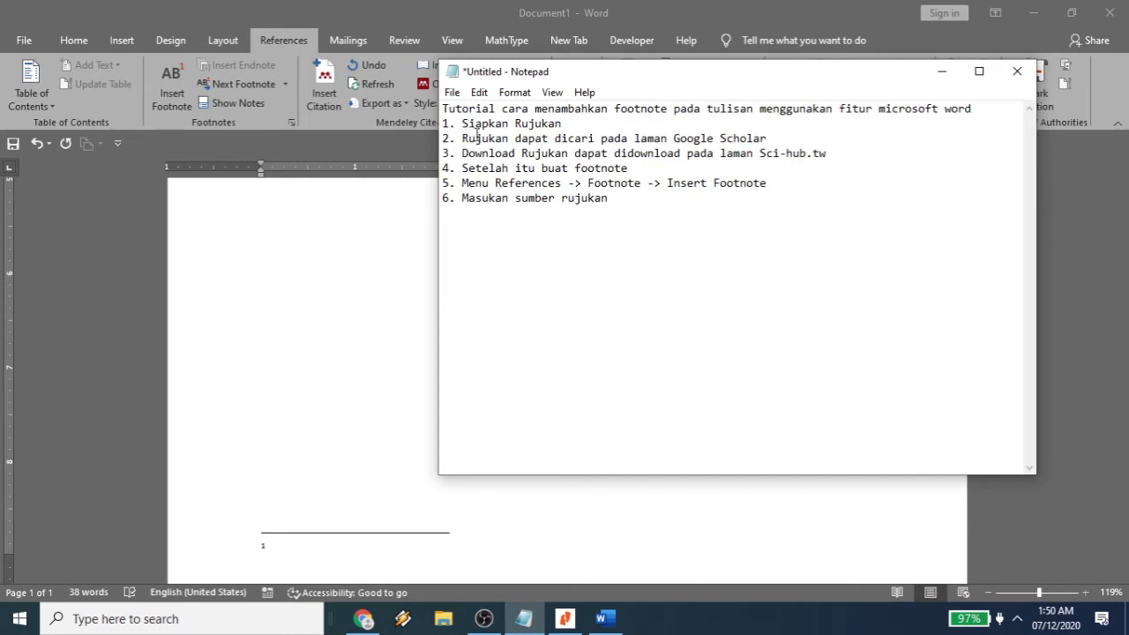
Extend note line 6 with "kita juga dapat mencari sitasi rujukan pada google scholar".
{"action": "type", "text": " kita juga da"}
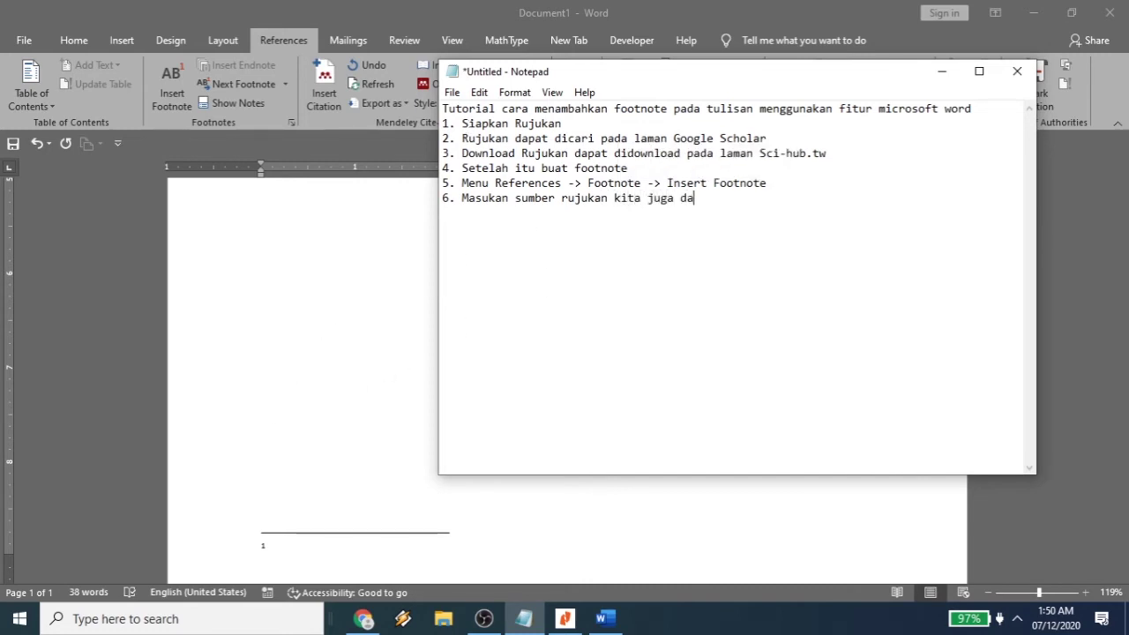
{"action": "type", "text": "pat mencari referensi"}
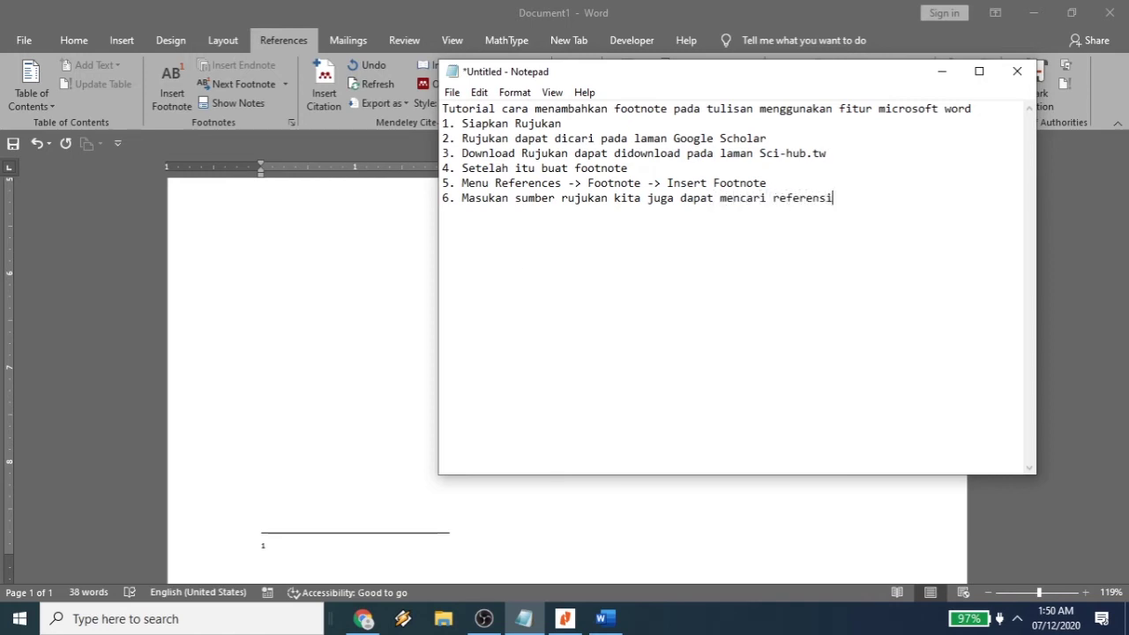
{"action": "type", "text": " ruju"}
{"action": "key", "text": "BackSpace"}
{"action": "key", "text": "BackSpace"}
{"action": "key", "text": "BackSpace"}
{"action": "key", "text": "BackSpace"}
{"action": "key", "text": "BackSpace"}
{"action": "key", "text": "BackSpace"}
{"action": "type", "text": "sitasi rujukan pada"}
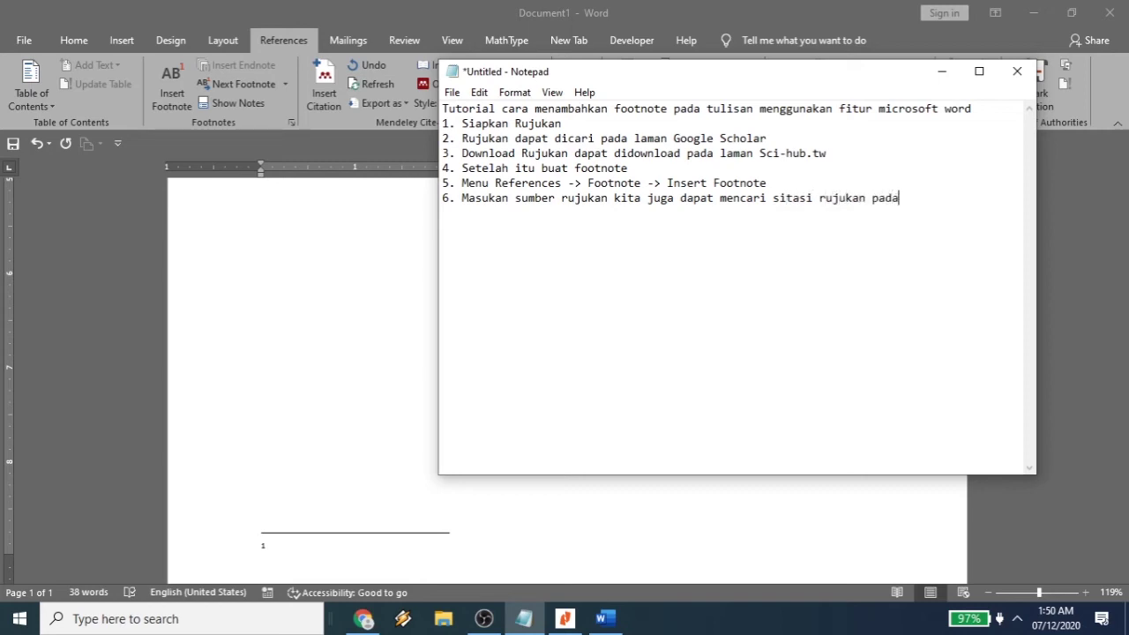
{"action": "type", "text": " google scholar"}
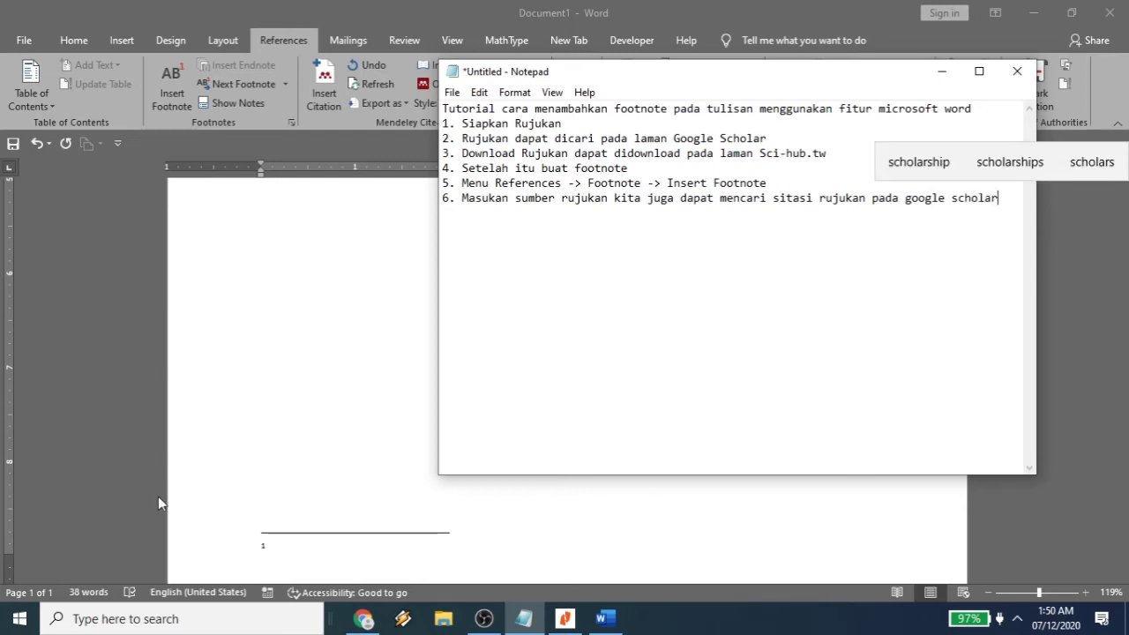
Switch to Chrome and open the citation formats of the first Google Scholar result, "Money, fiscal policy, and interest rates".
{"action": "left_click", "coordinate": [363, 619]}
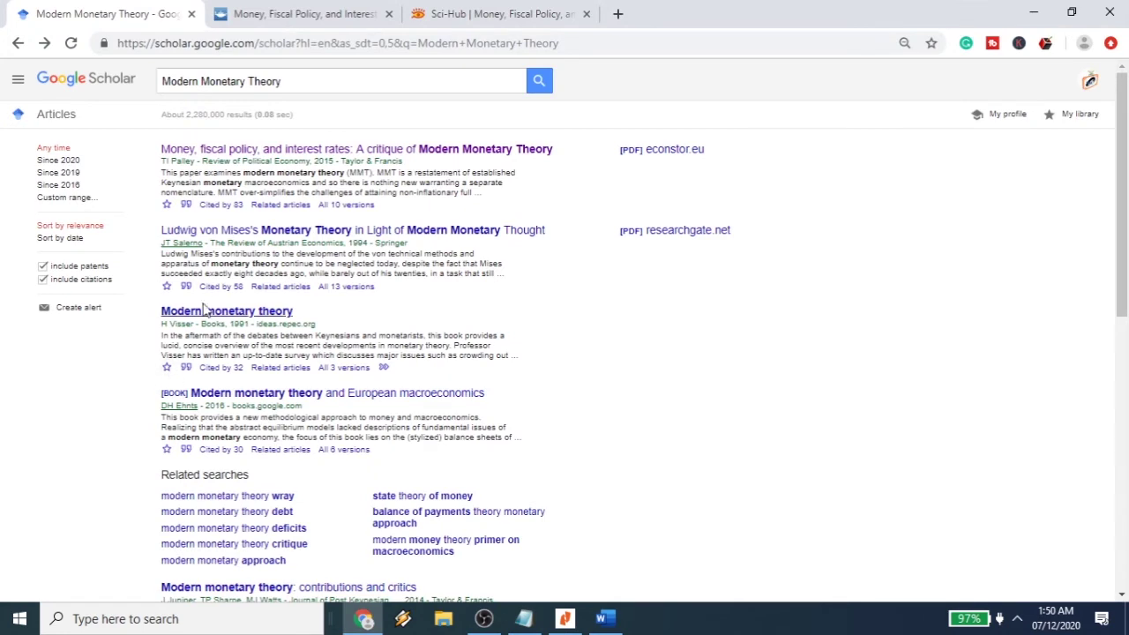
{"action": "left_click", "coordinate": [186, 205]}
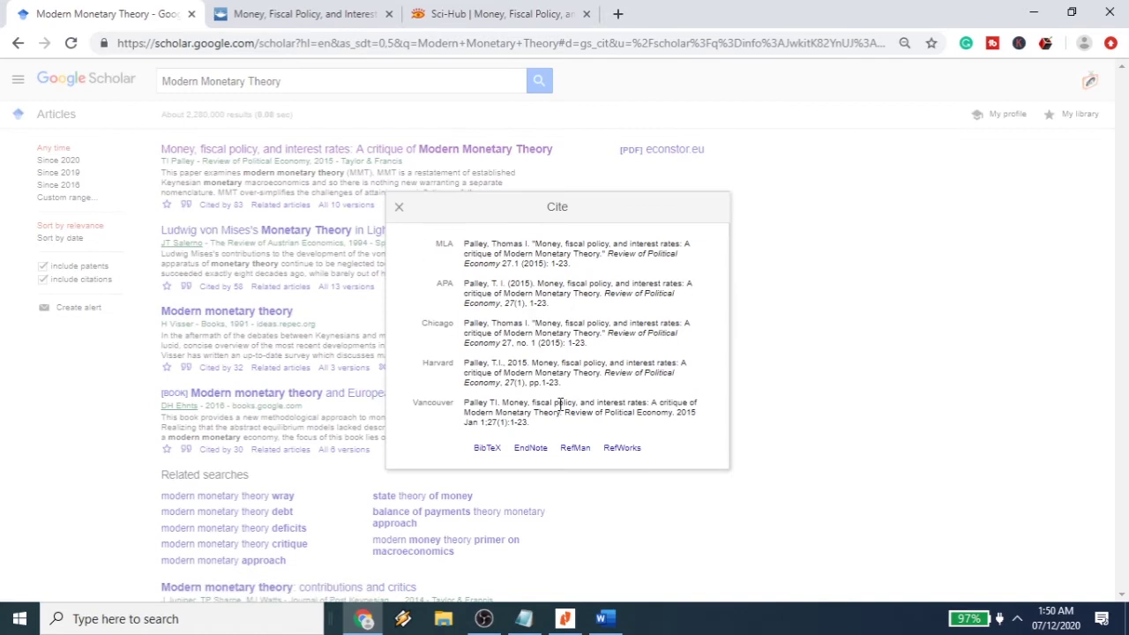
Bring Notepad in front of the citation formats and reposition its window so all six note lines are fully readable.
{"action": "left_click", "coordinate": [524, 618]}
{"action": "left_click_drag", "start_coordinate": [663, 76], "coordinate": [856, 87]}
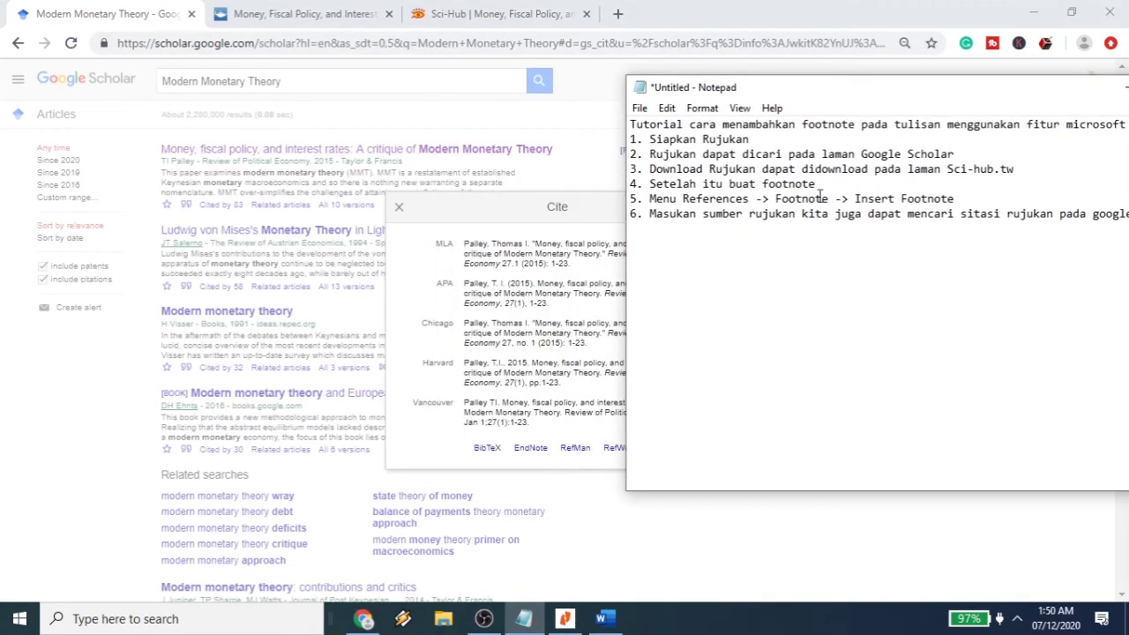
{"action": "left_click_drag", "start_coordinate": [762, 88], "coordinate": [438, 70]}
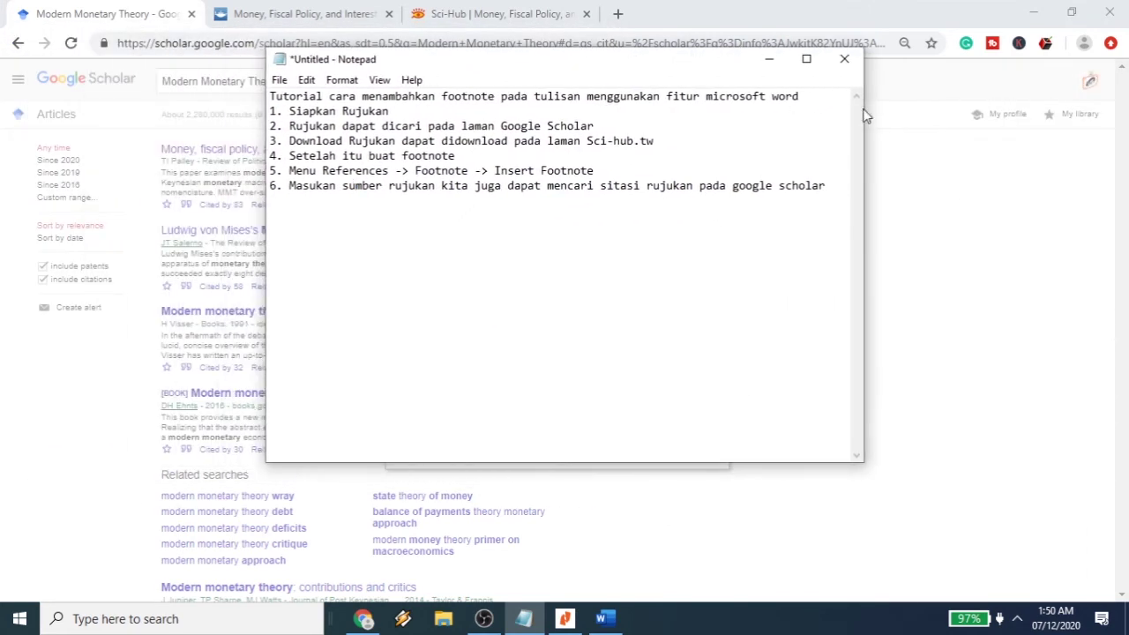
Narrow the Notepad window and move it aside so the notes and all the citation formats are readable together.
{"action": "left_click_drag", "start_coordinate": [866, 109], "coordinate": [623, 109]}
{"action": "left_click_drag", "start_coordinate": [474, 59], "coordinate": [294, 49]}
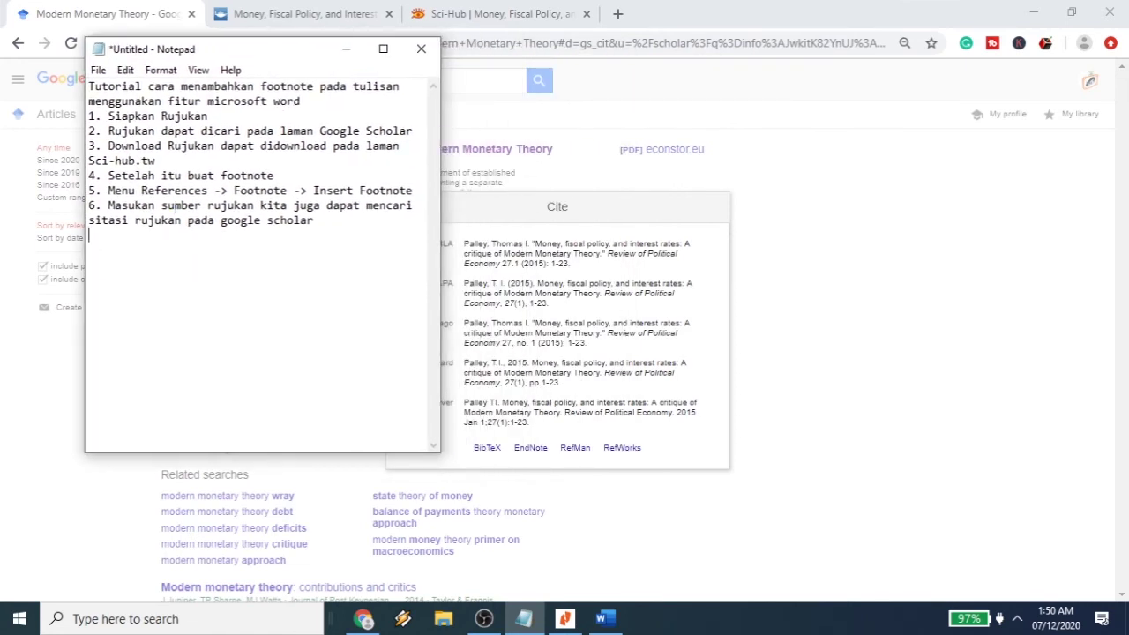
{"action": "left_click_drag", "start_coordinate": [238, 55], "coordinate": [204, 47]}
Add the note line "7. Pilih tipe tulisan yang sesuai" in Notepad.
{"action": "type", "text": "7. "}
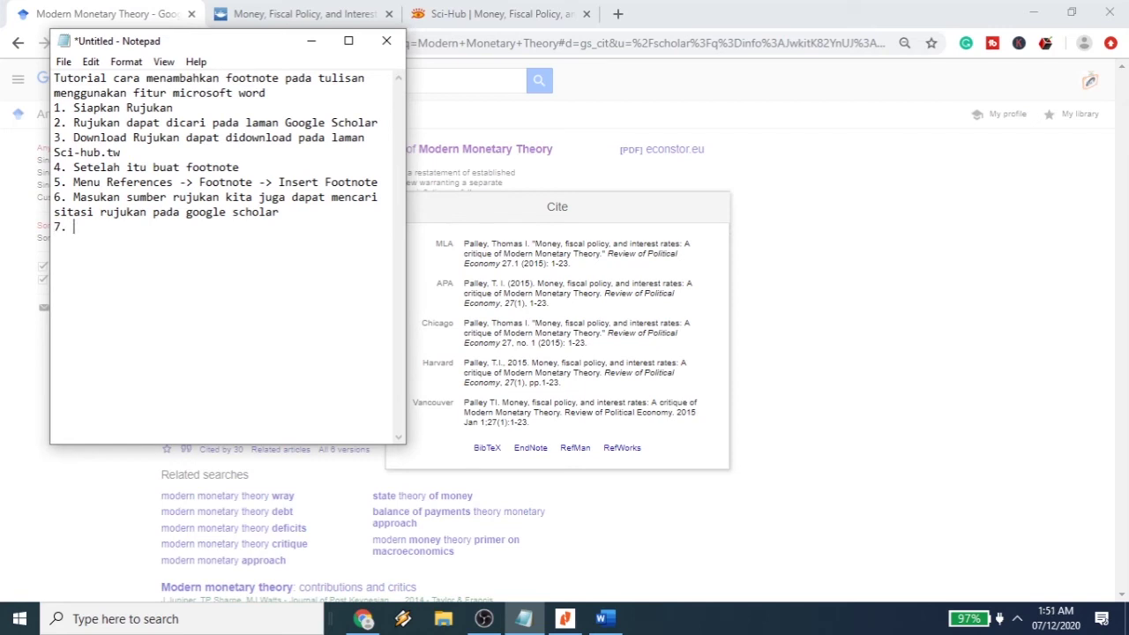
{"action": "type", "text": "Pilih"}
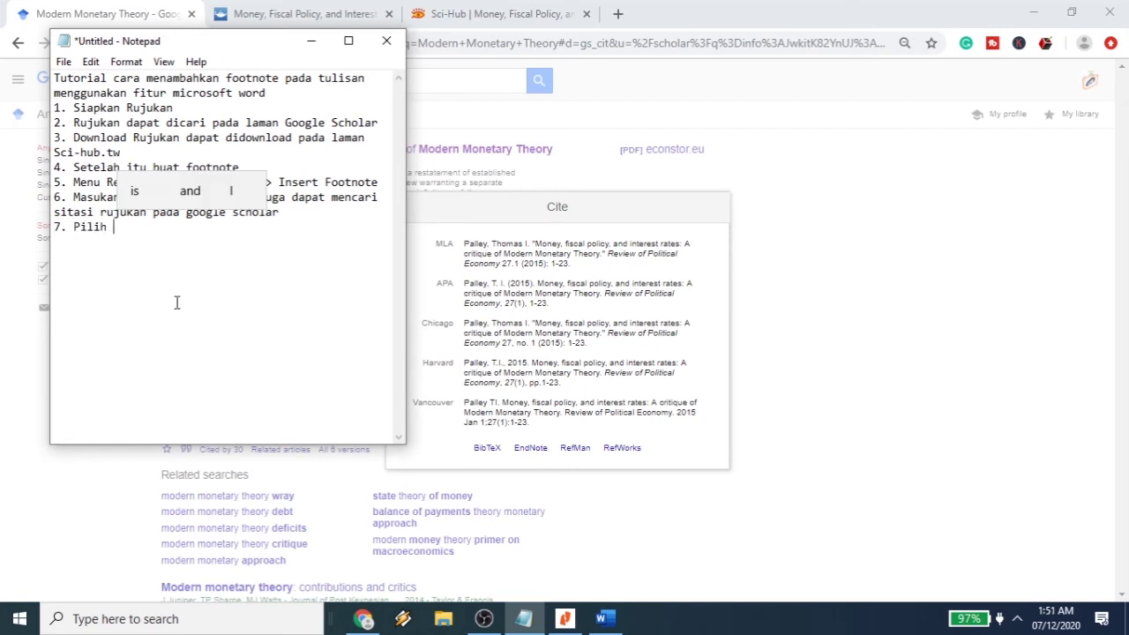
{"action": "type", "text": " tipe "}
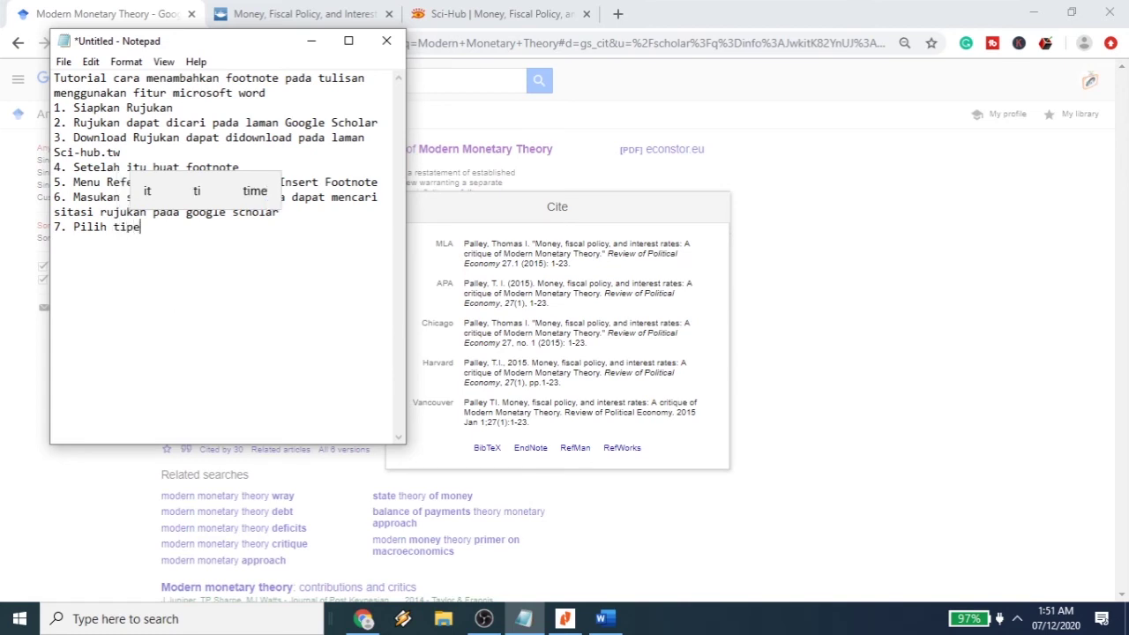
{"action": "type", "text": "tu"}
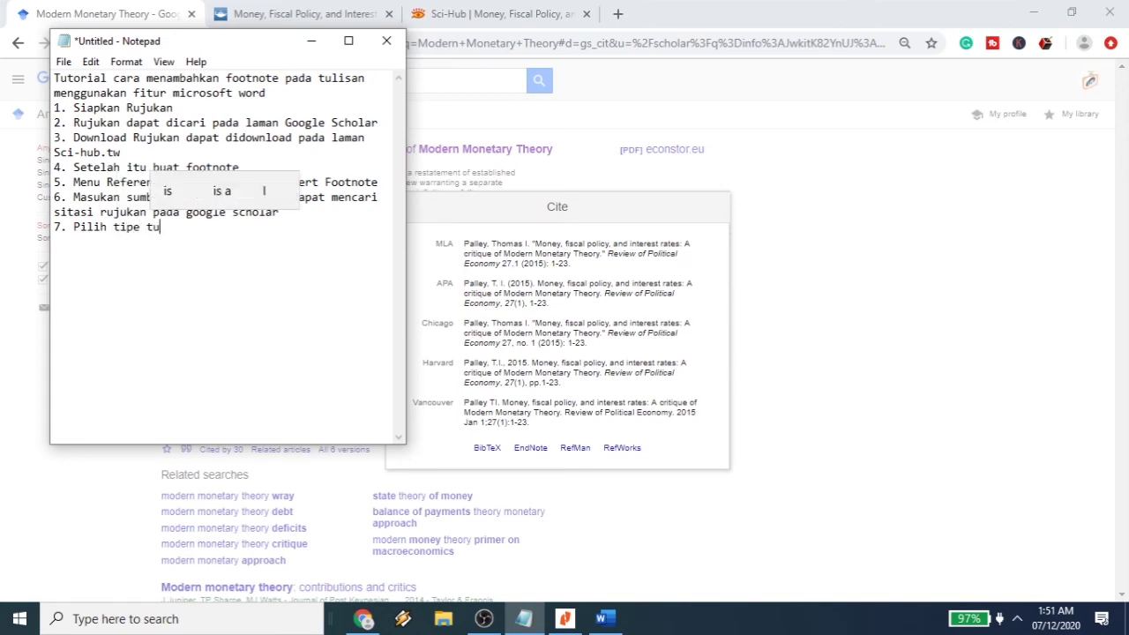
{"action": "type", "text": "lisan yang sesua"}
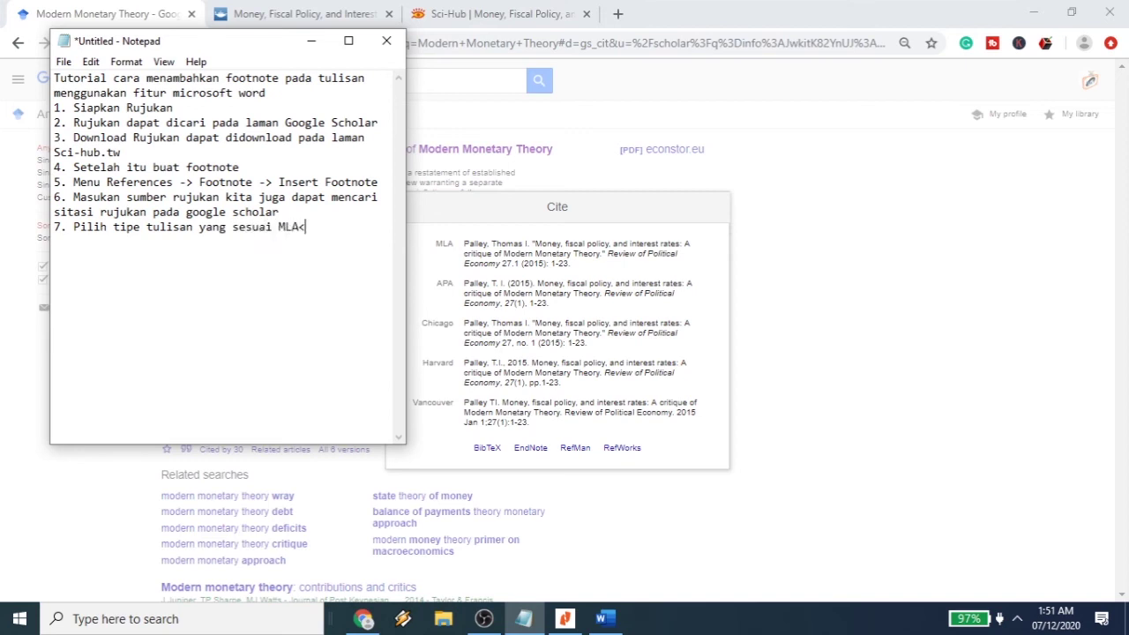
Complete note line 7 with "MLA, APA, Chicago, Harvard, Vancouver dan tipe yang lainnya".
{"action": "type", "text": "i MLA, APA, Chicago"}
{"action": "key", "text": "BackSpace"}
{"action": "type", "text": ", Harvard, Vancouver dan re"}
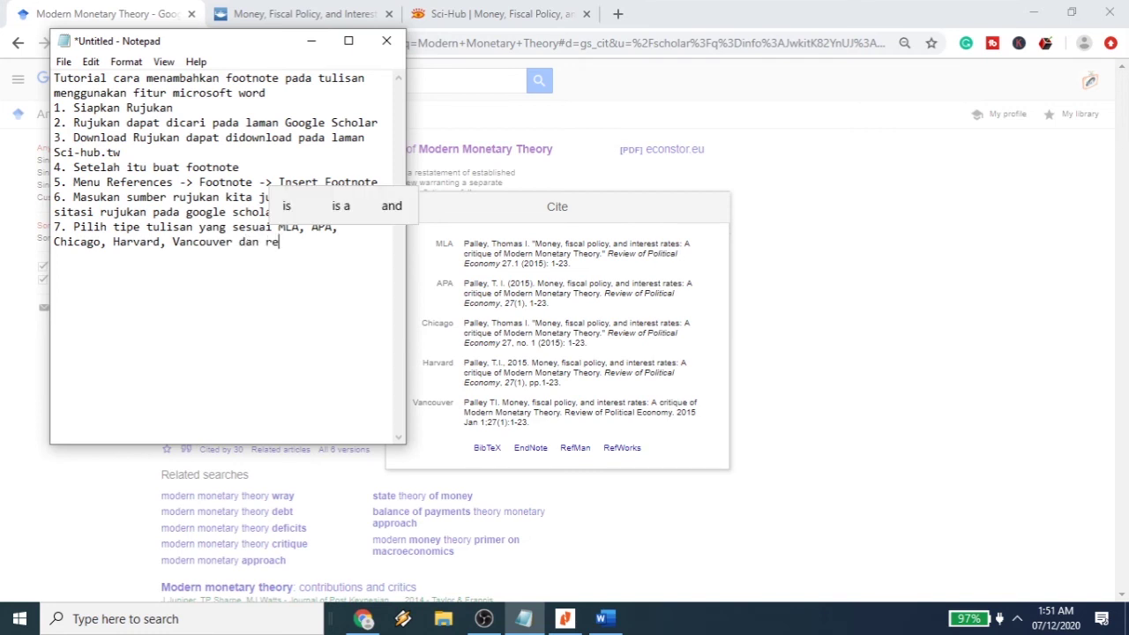
{"action": "key", "text": "BackSpace"}
{"action": "key", "text": "BackSpace"}
{"action": "type", "text": "tipe yan"}
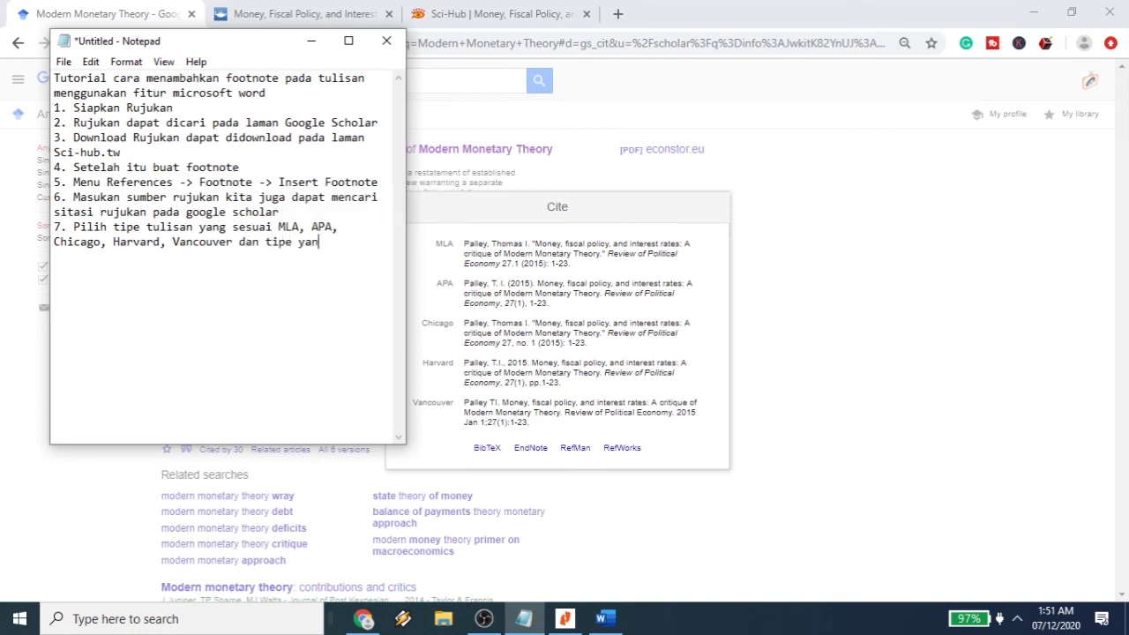
{"action": "type", "text": "g lainnya"}
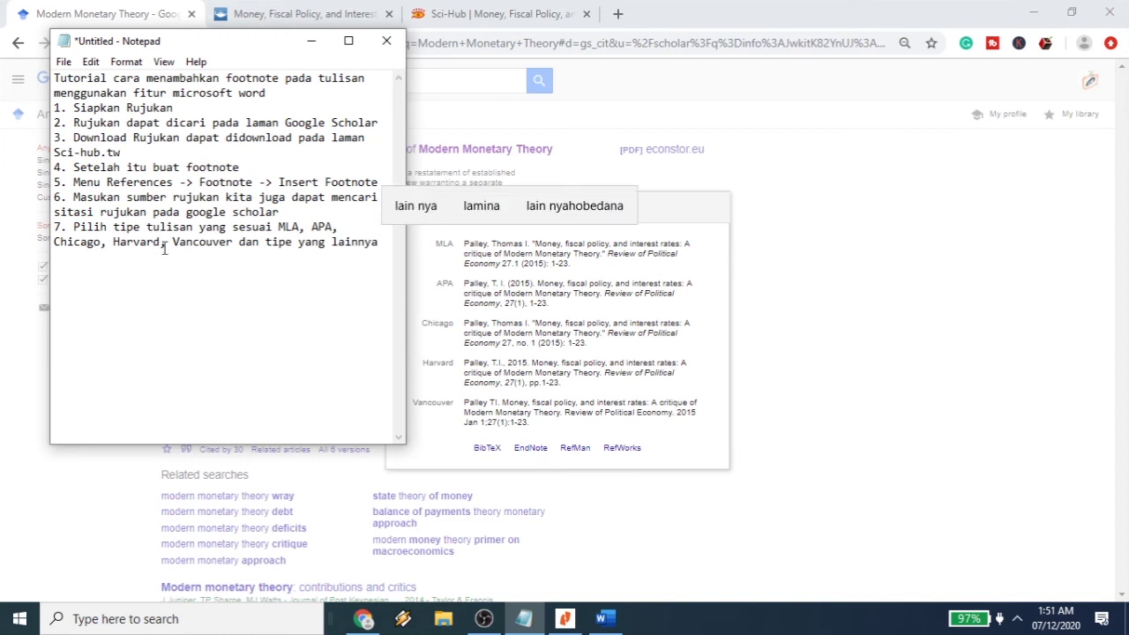
Copy the APA citation from Google Scholar, switch to Word and paste it into footnote 1.
{"action": "left_click", "coordinate": [556, 302]}
{"action": "key", "text": "ctrl+c"}
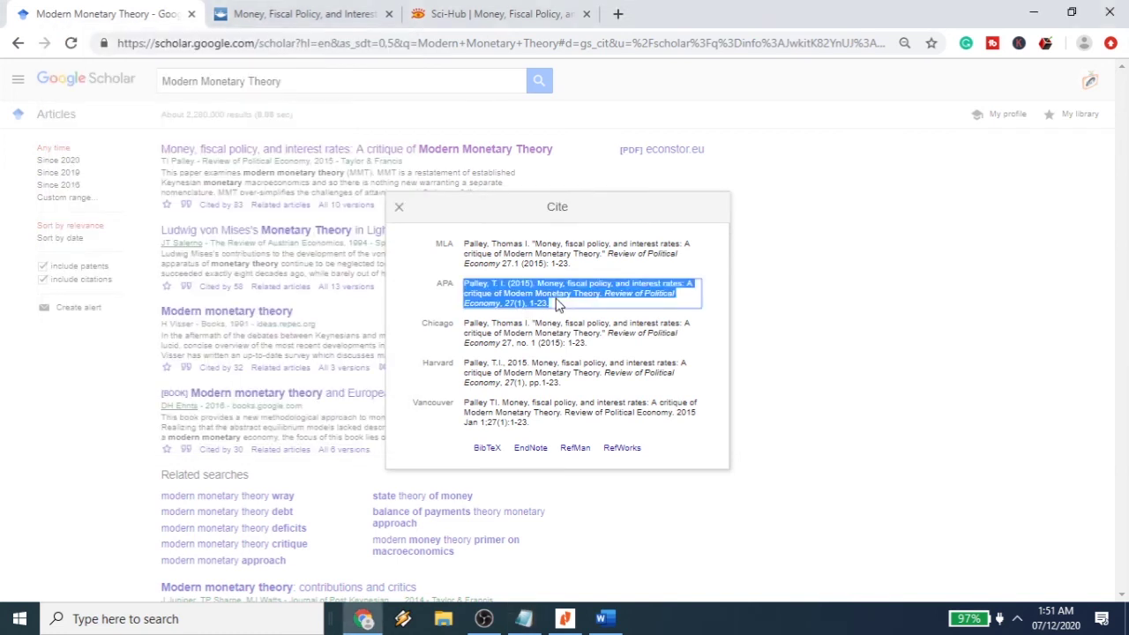
{"action": "left_click", "coordinate": [603, 619]}
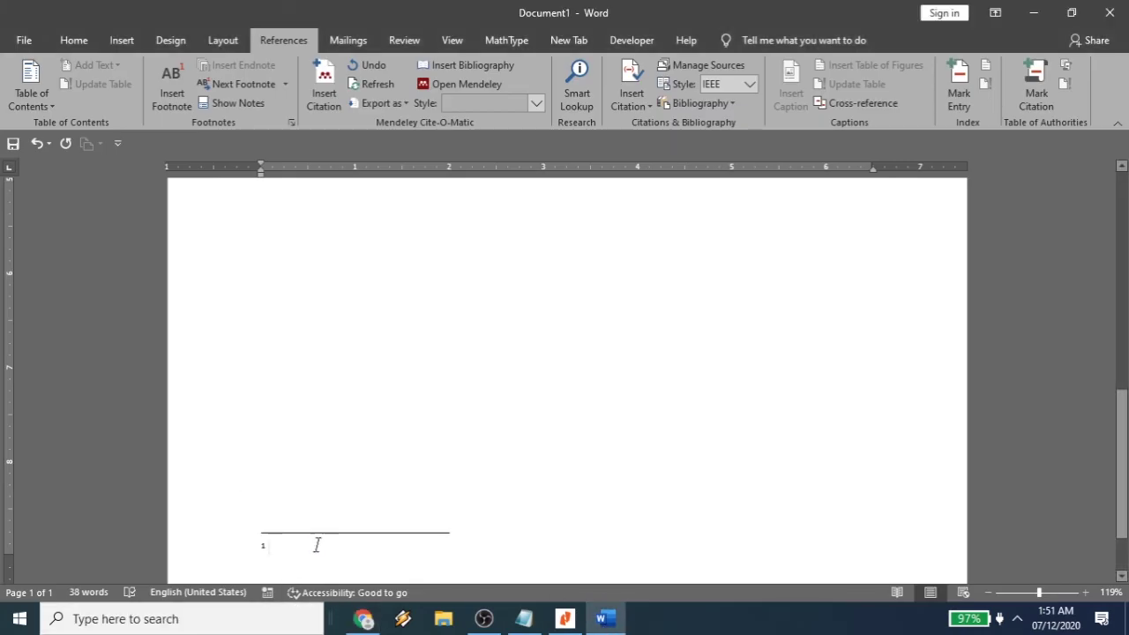
{"action": "key", "text": "ctrl+v"}
Format the whole citation text in footnote 1 as Times New Roman with a black font colour.
{"action": "left_click_drag", "start_coordinate": [554, 548], "coordinate": [262, 537]}
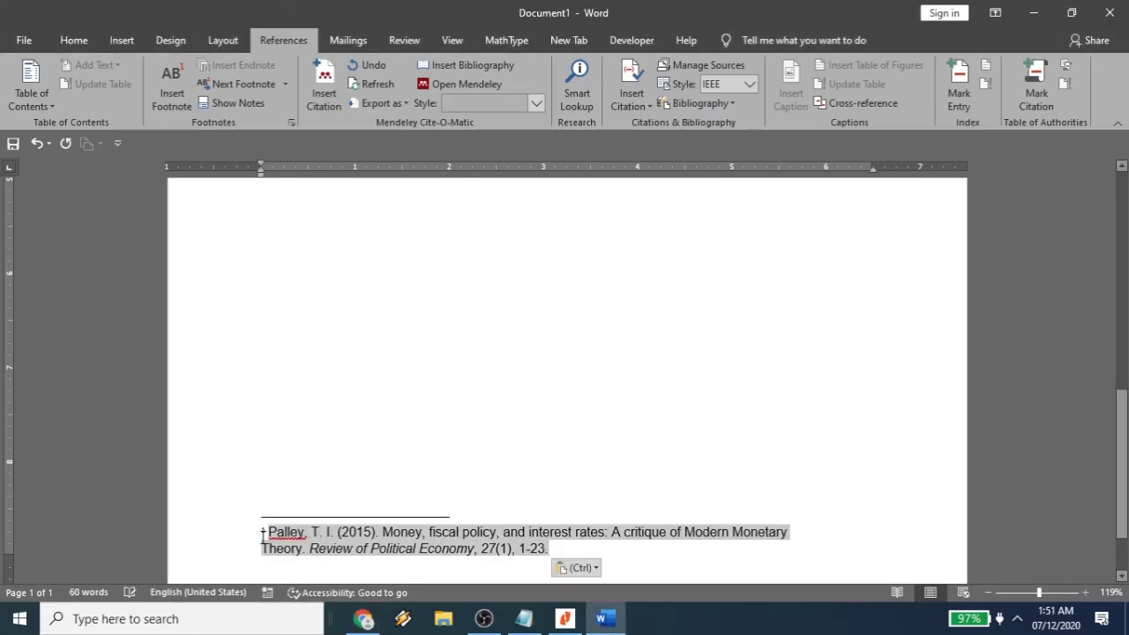
{"action": "left_click", "coordinate": [73, 40]}
{"action": "left_click", "coordinate": [210, 73]}
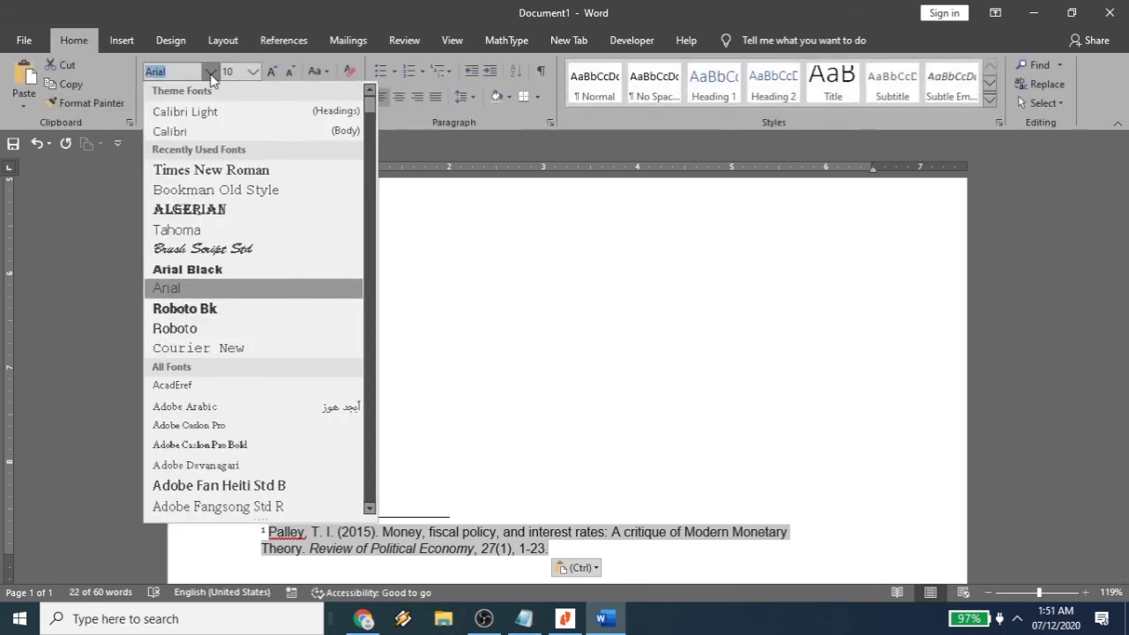
{"action": "left_click", "coordinate": [204, 171]}
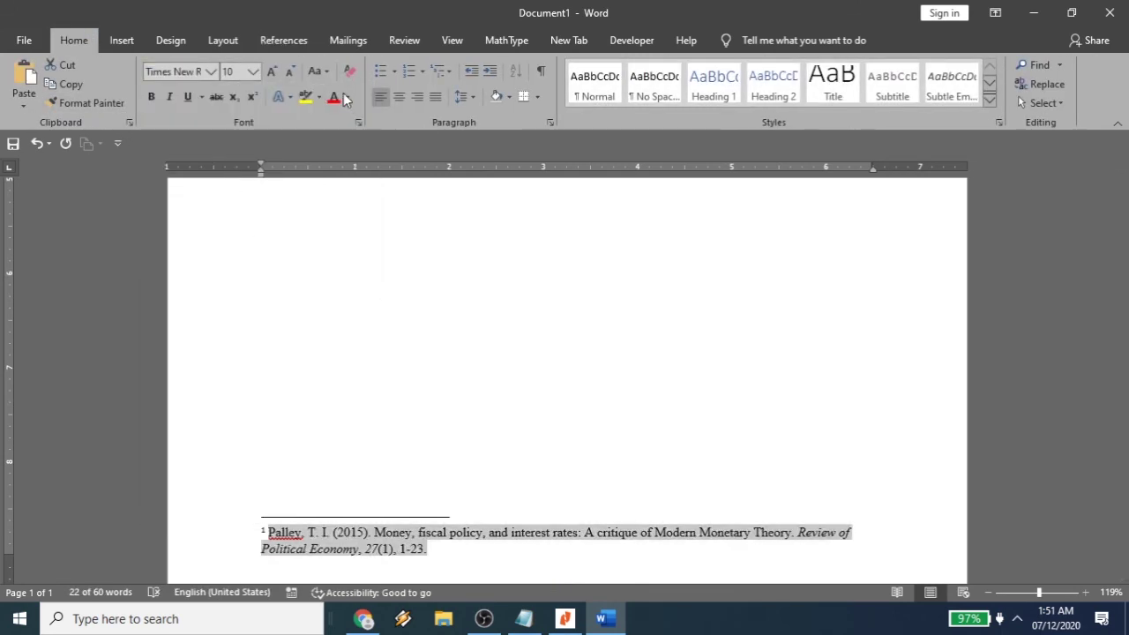
{"action": "left_click", "coordinate": [342, 120]}
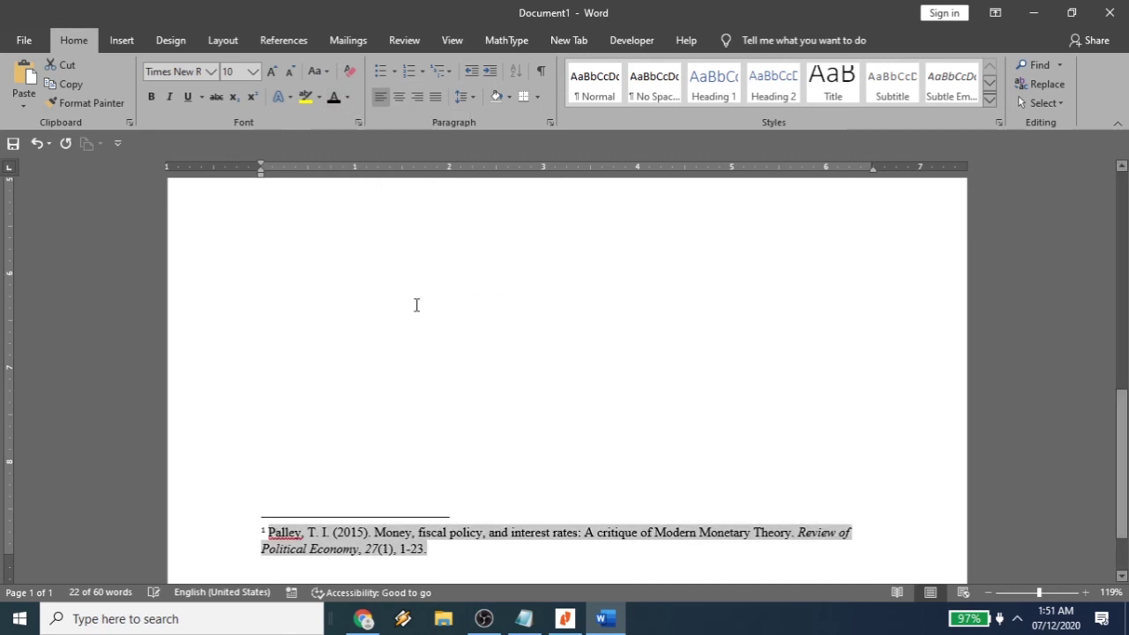
Check the quotation and its footnote together on the full page at 46% zoom.
{"action": "left_click", "coordinate": [499, 331]}
{"action": "scroll", "coordinate": [484, 348], "scroll_direction": "up", "scroll_amount": 1}
{"action": "left_click_drag", "start_coordinate": [486, 345], "coordinate": [229, 267]}
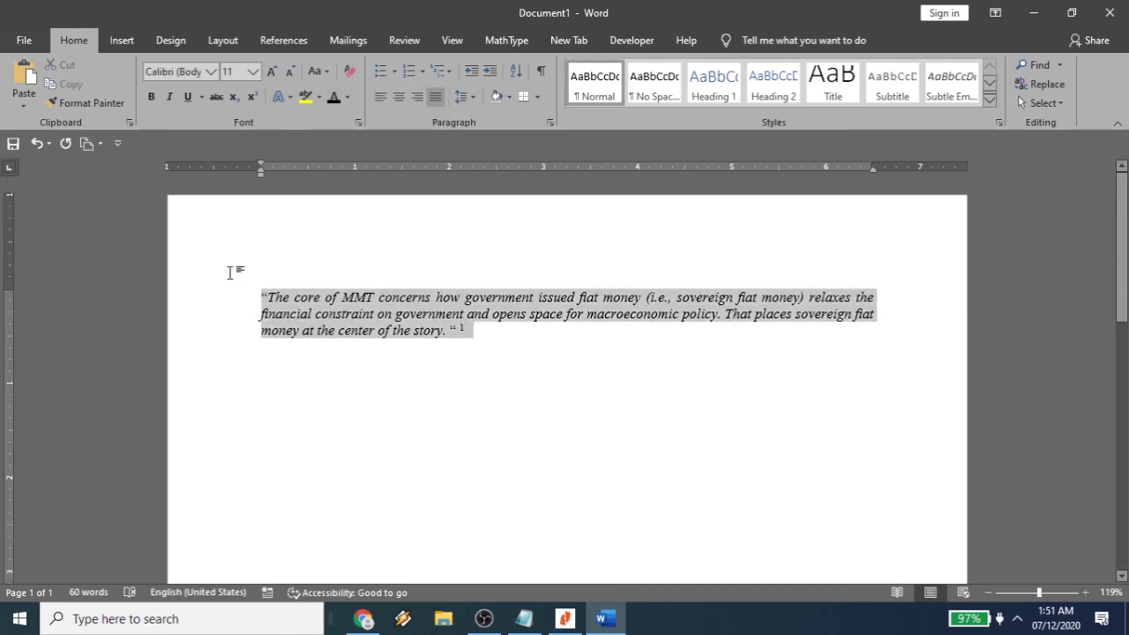
{"action": "left_click", "coordinate": [542, 345]}
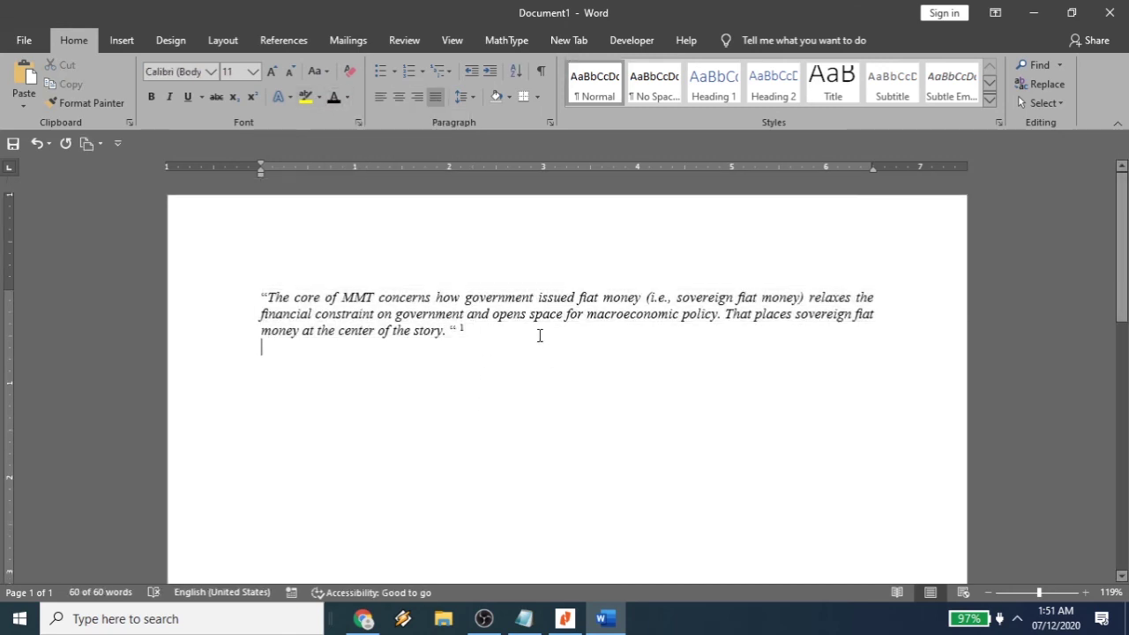
{"action": "scroll", "coordinate": [522, 327], "scroll_direction": "down", "scroll_amount": 8}
{"action": "scroll", "coordinate": [1033, 536], "scroll_direction": "up", "scroll_amount": 8}
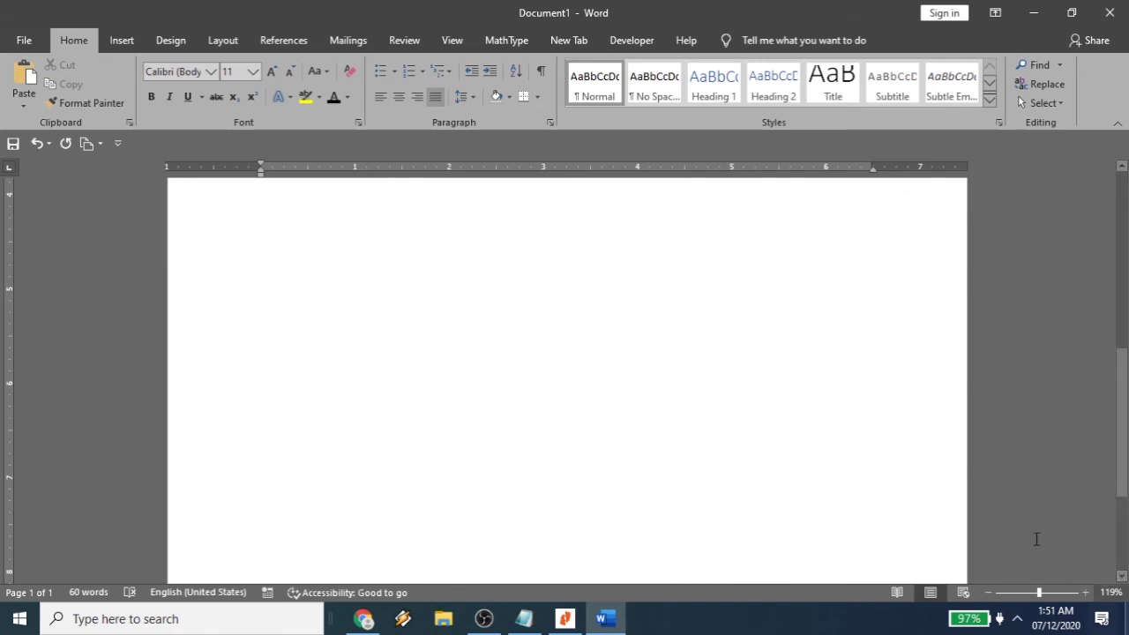
{"action": "left_click", "coordinate": [1028, 594]}
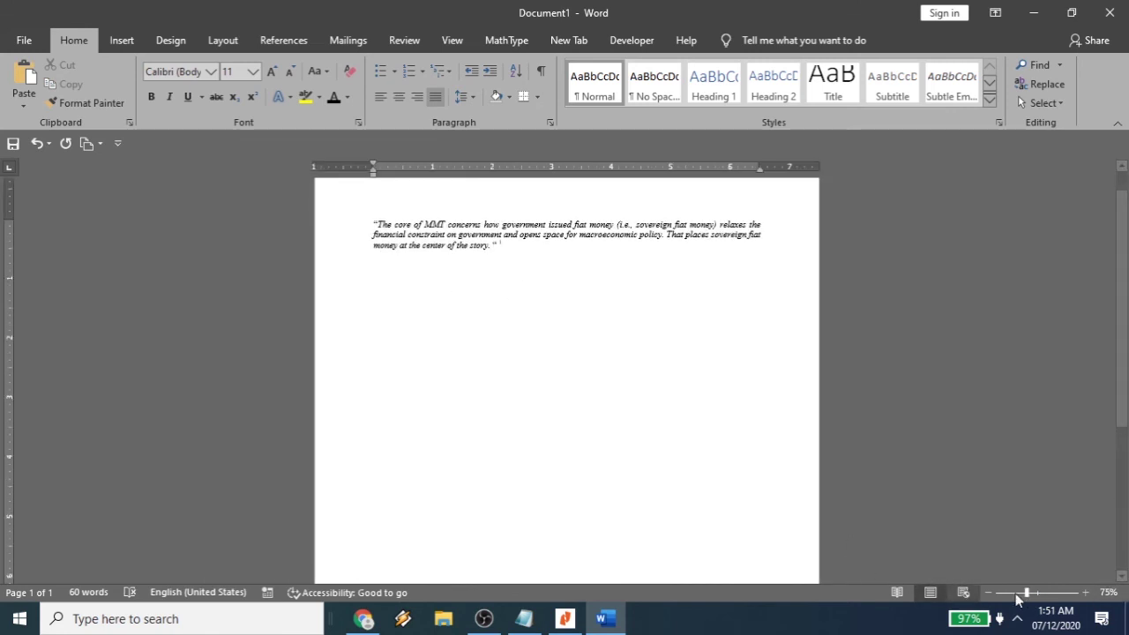
{"action": "left_click", "coordinate": [1019, 593]}
{"action": "scroll", "coordinate": [536, 432], "scroll_direction": "down", "scroll_amount": 1}
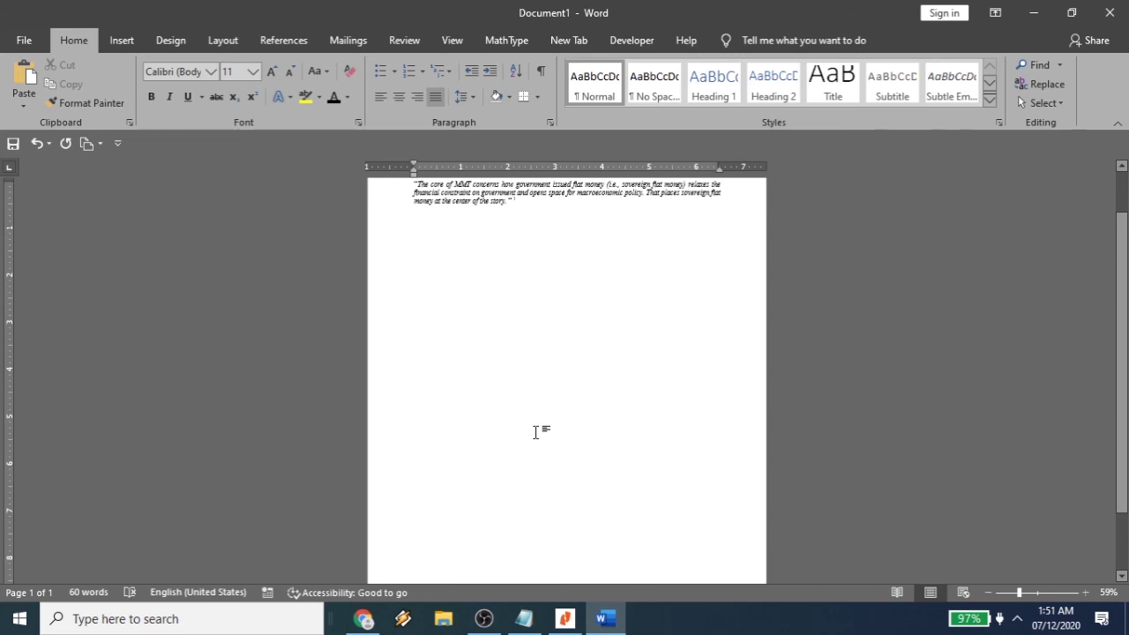
{"action": "left_click", "coordinate": [1013, 593]}
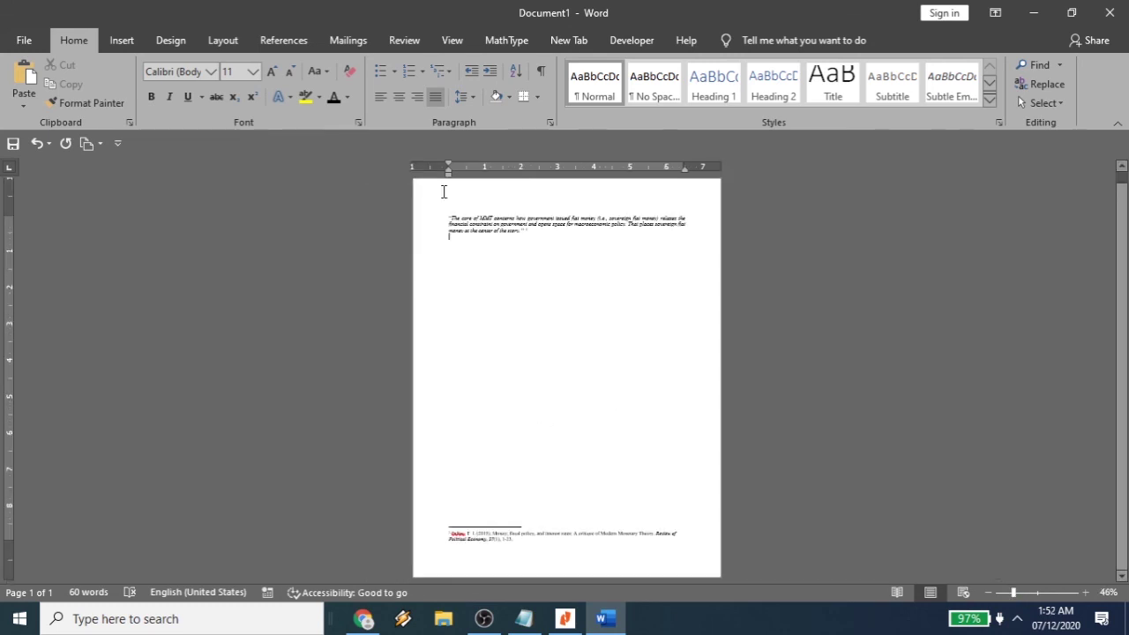
Switch to Notepad and add the line "8. Footnote telah selesai dibuat", followed by a closing line with "Kasih".
{"action": "left_click", "coordinate": [524, 618]}
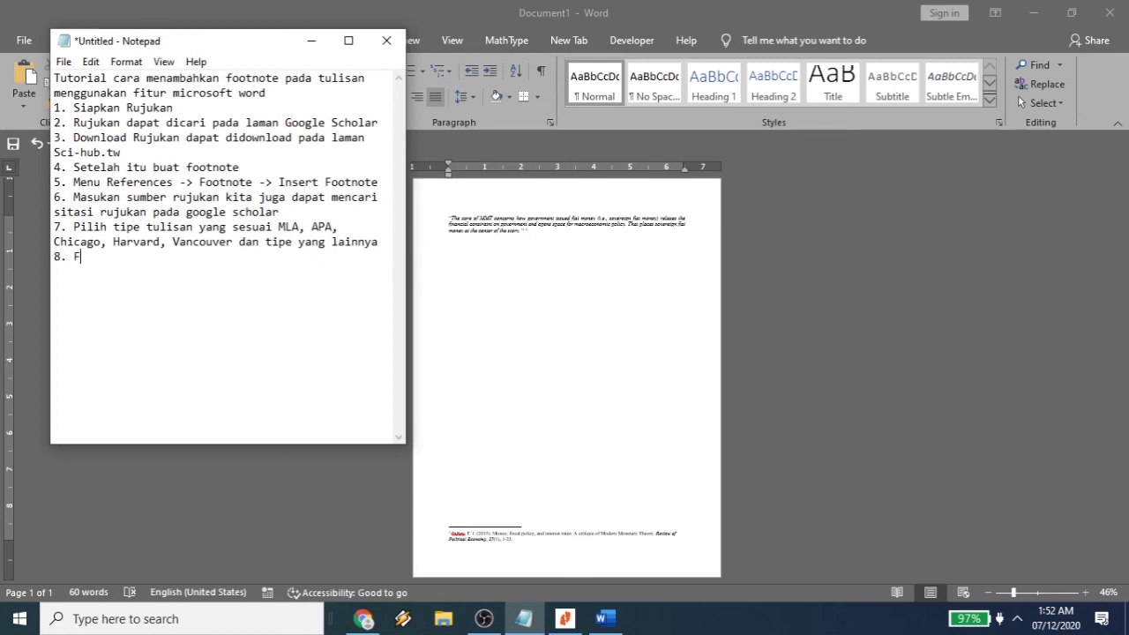
{"action": "type", "text": "note telah selesai dibuat"}
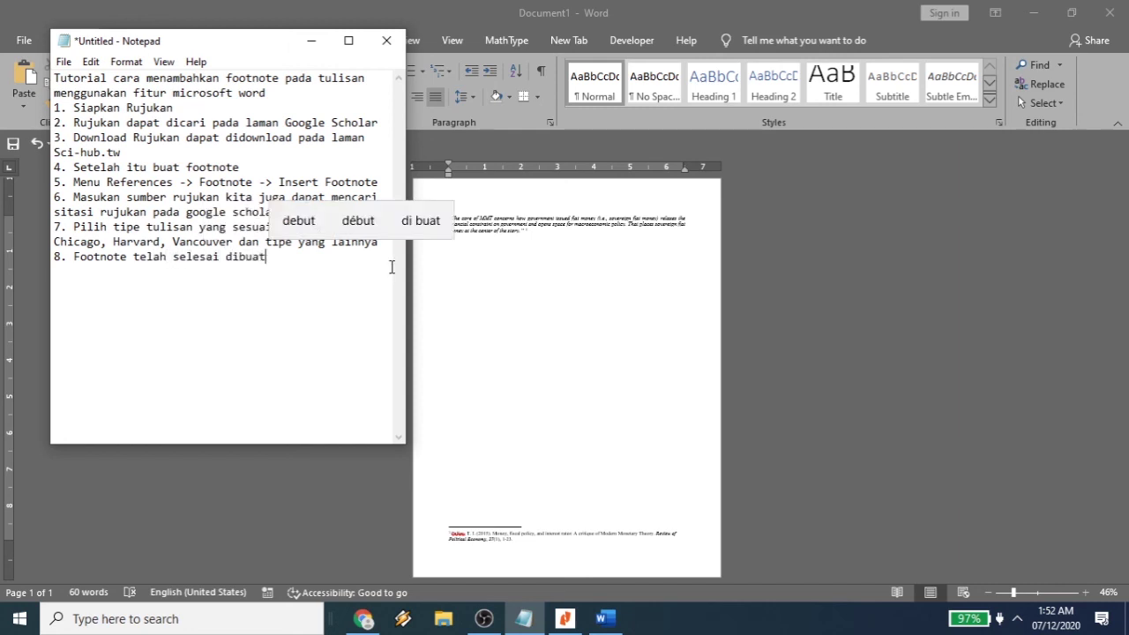
{"action": "key", "text": "Escape"}
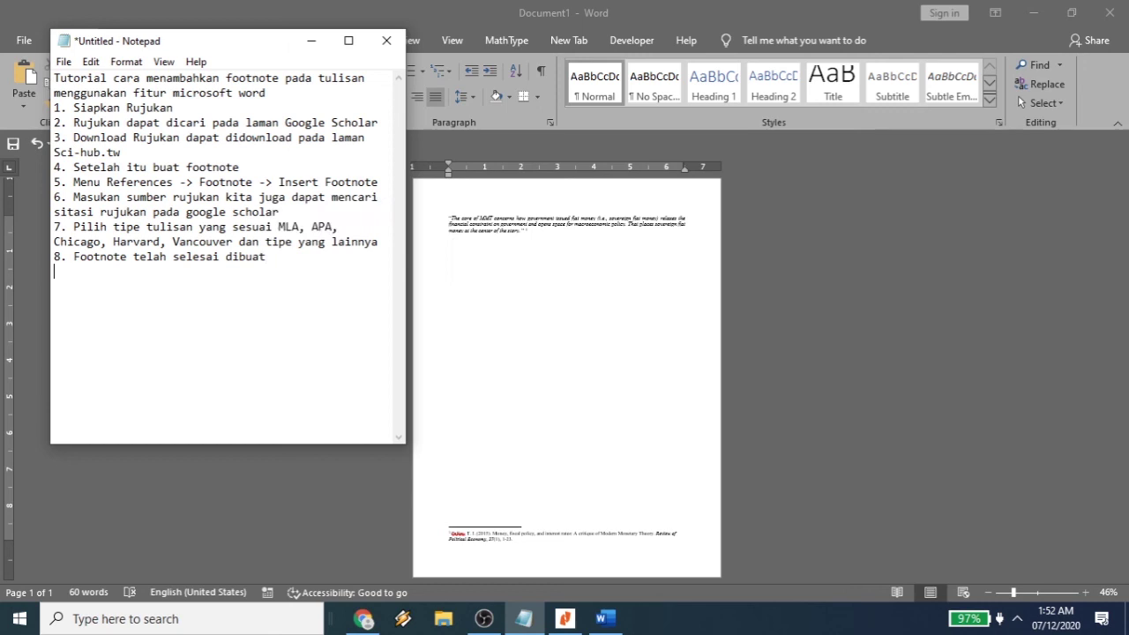
{"action": "key", "text": "BackSpace"}
{"action": "type", "text": "Kasih"}
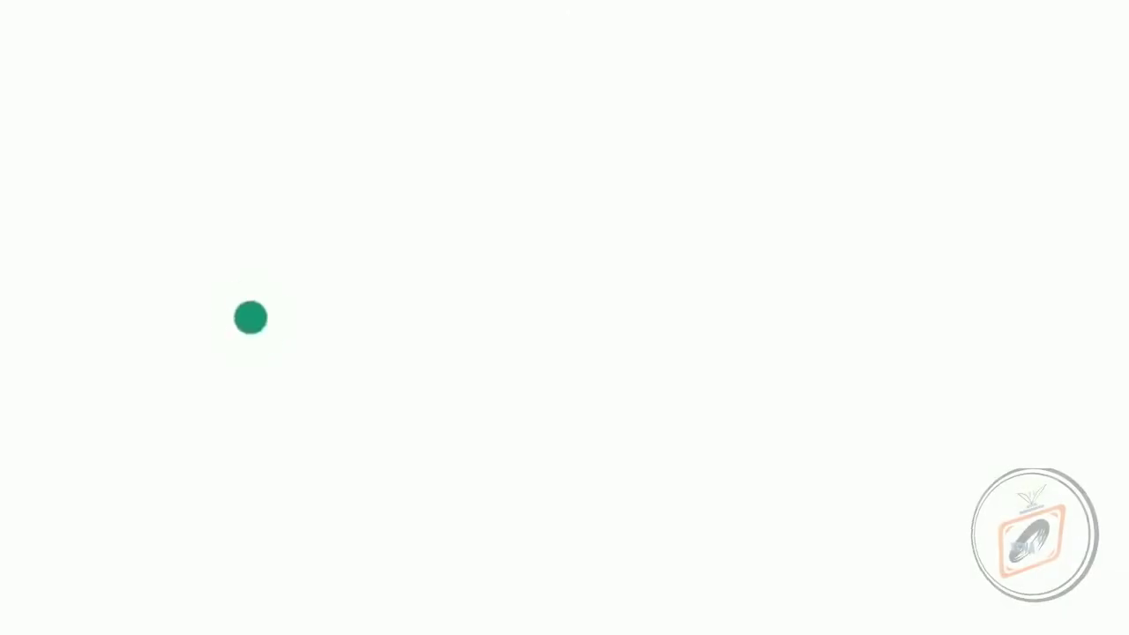